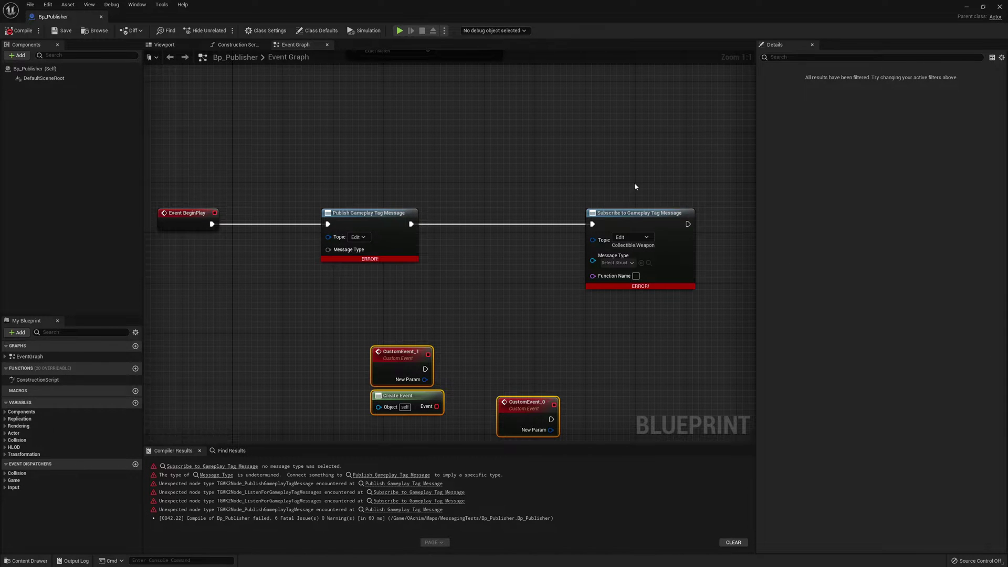
- Set the Notification Type of the Subscribe to Gameplay Tag Message node to EEvent
{"action": "left_click_drag", "start_coordinate": [698, 119], "coordinate": [402, 311]}
{"action": "left_click", "coordinate": [388, 310]}
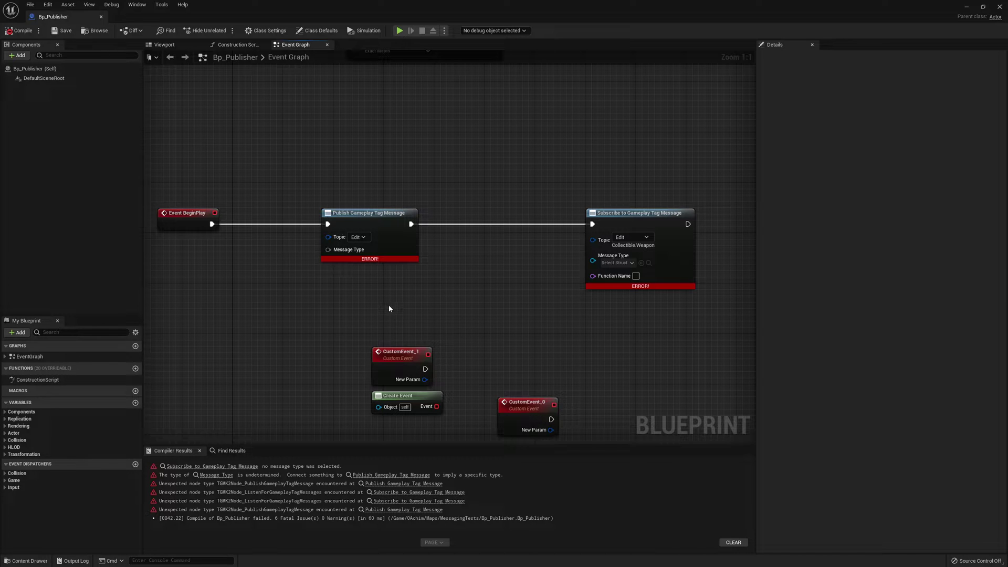
{"action": "left_click_drag", "start_coordinate": [597, 191], "coordinate": [650, 337]}
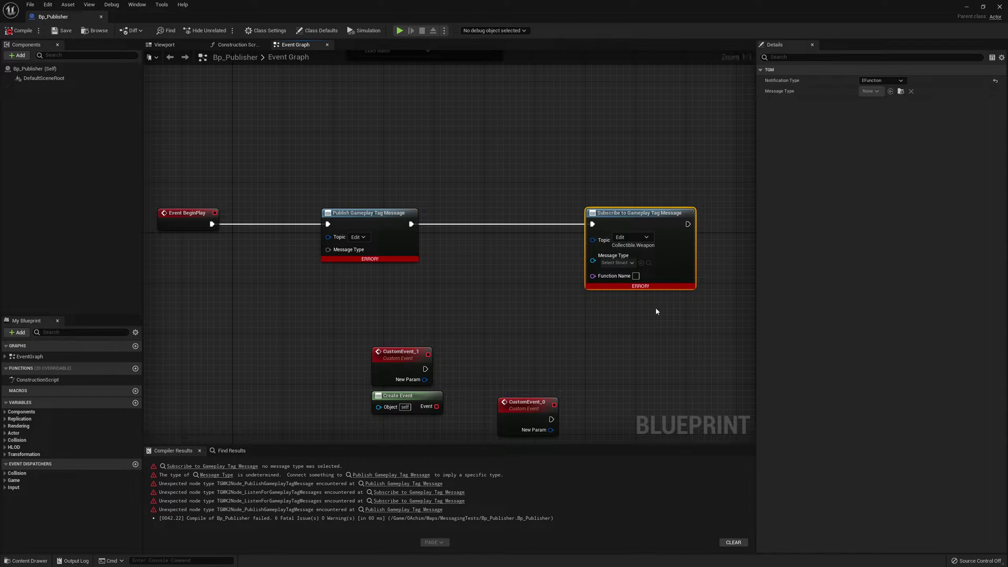
{"action": "scroll", "coordinate": [656, 307], "scroll_direction": "up", "scroll_amount": 3}
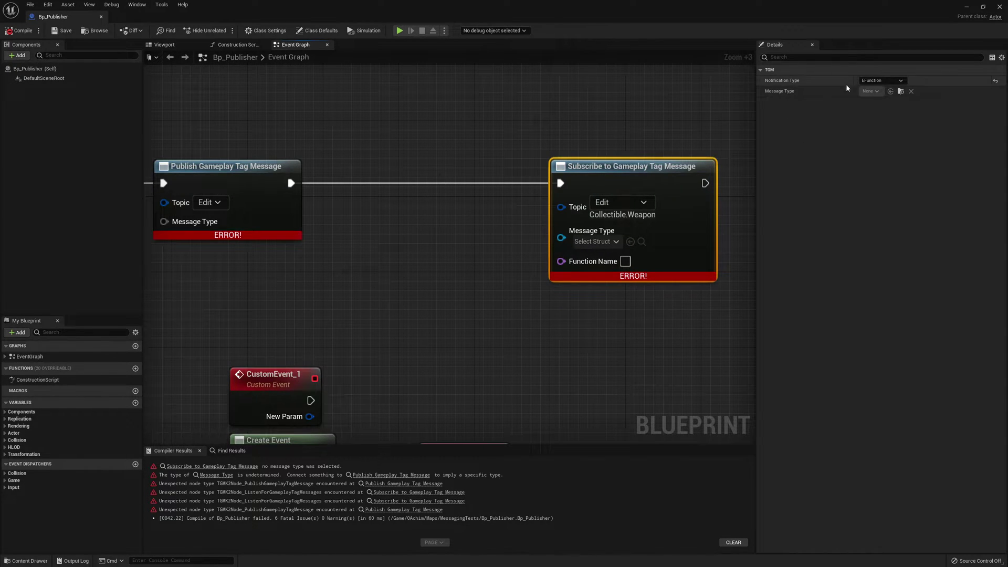
{"action": "left_click", "coordinate": [876, 81]}
{"action": "left_click", "coordinate": [874, 95]}
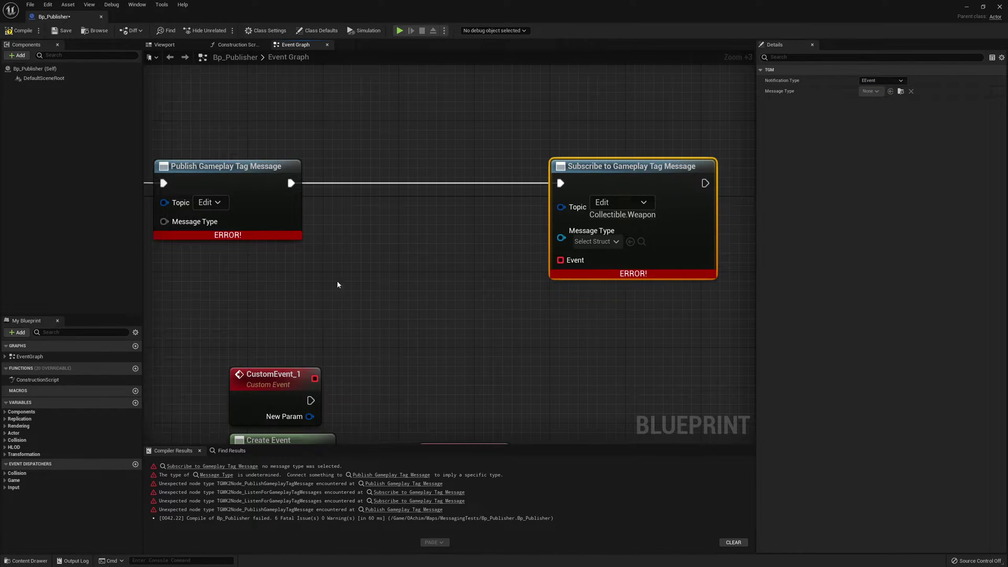
- Compile and save the Bp_Publisher blueprint
{"action": "left_click", "coordinate": [21, 30]}
{"action": "left_click", "coordinate": [62, 31]}
{"action": "left_click_drag", "start_coordinate": [551, 331], "coordinate": [615, 138]}
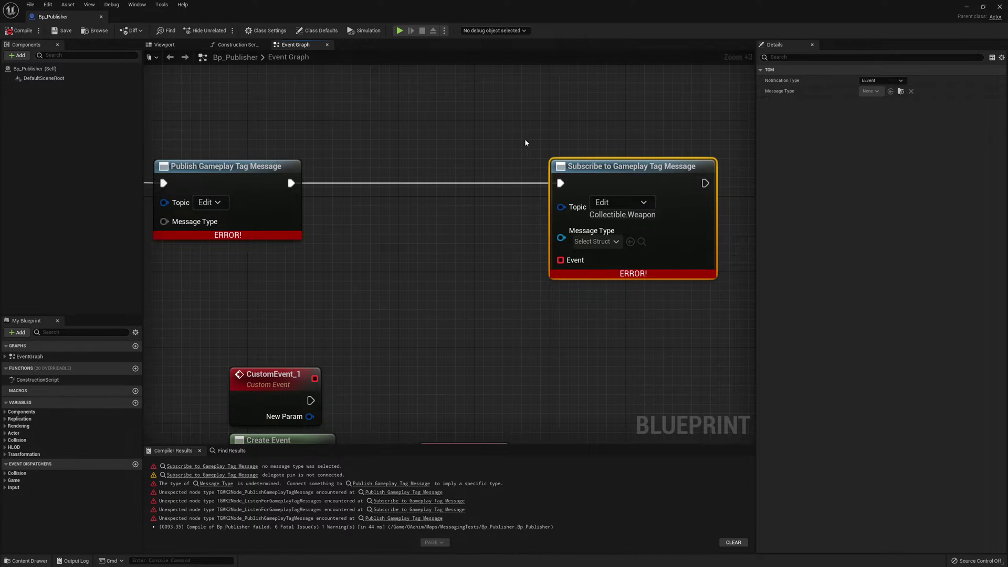
- Move the Publish Gameplay Tag Message node slightly closer to the Subscribe to Gameplay Tag Message node
{"action": "left_click_drag", "start_coordinate": [526, 117], "coordinate": [660, 379]}
{"action": "left_click", "coordinate": [266, 188]}
{"action": "left_click_drag", "start_coordinate": [266, 187], "coordinate": [322, 187]}
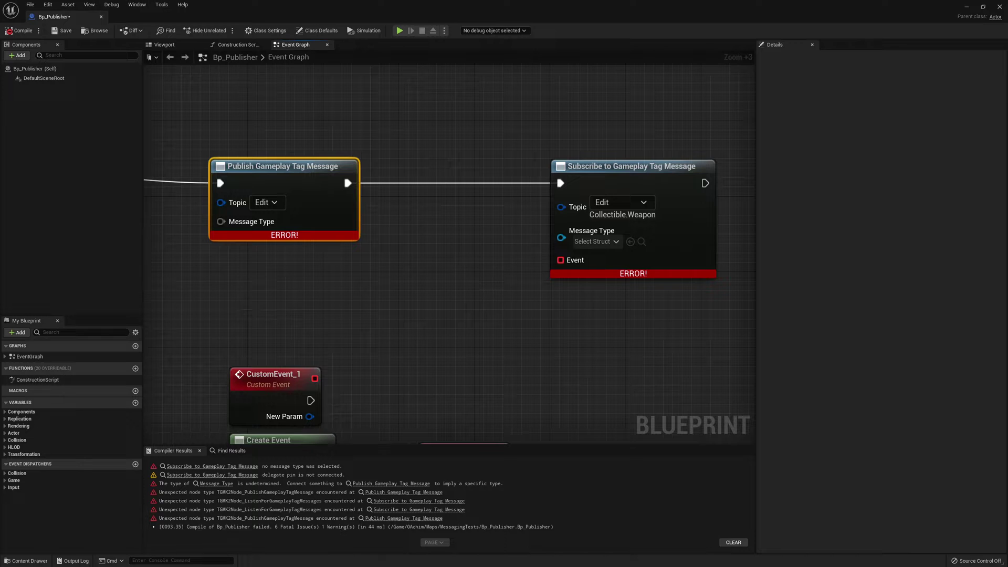
- Switch to Firefox and review the publisher-subscriber event bus diagram and the blueprint listening example in the gameplay-message-router README
{"action": "key", "text": "alt+Tab"}
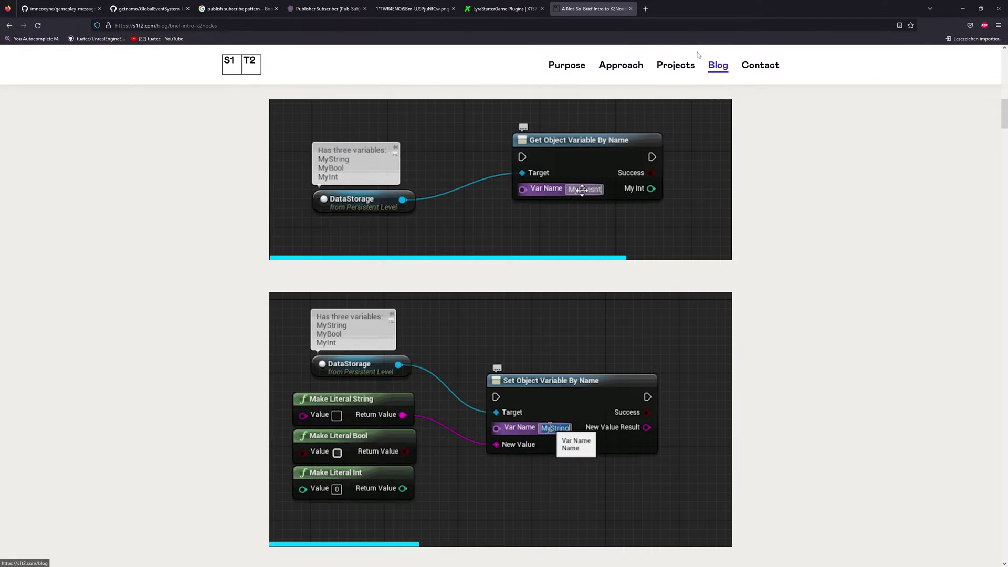
{"action": "left_click", "coordinate": [412, 9]}
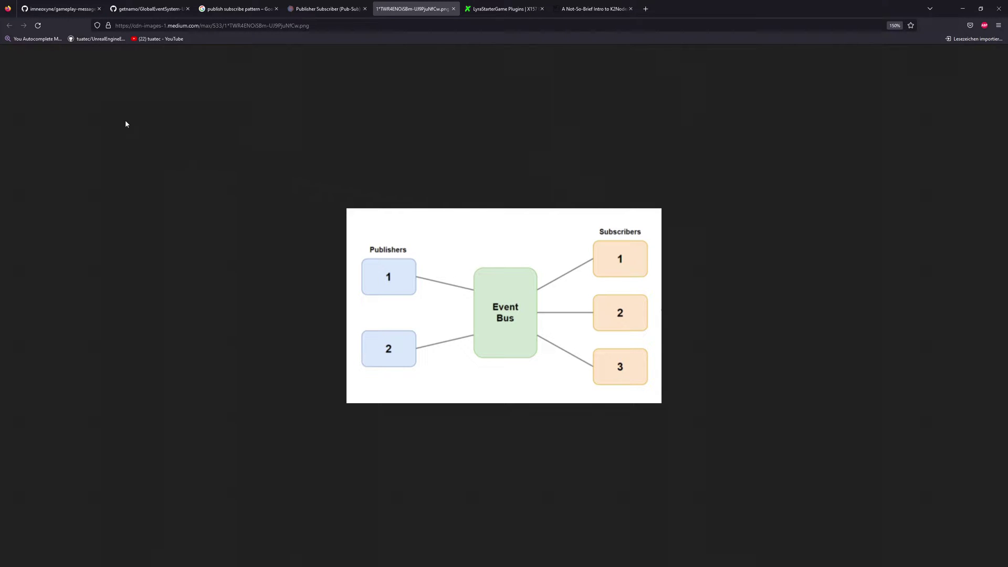
{"action": "left_click", "coordinate": [70, 9]}
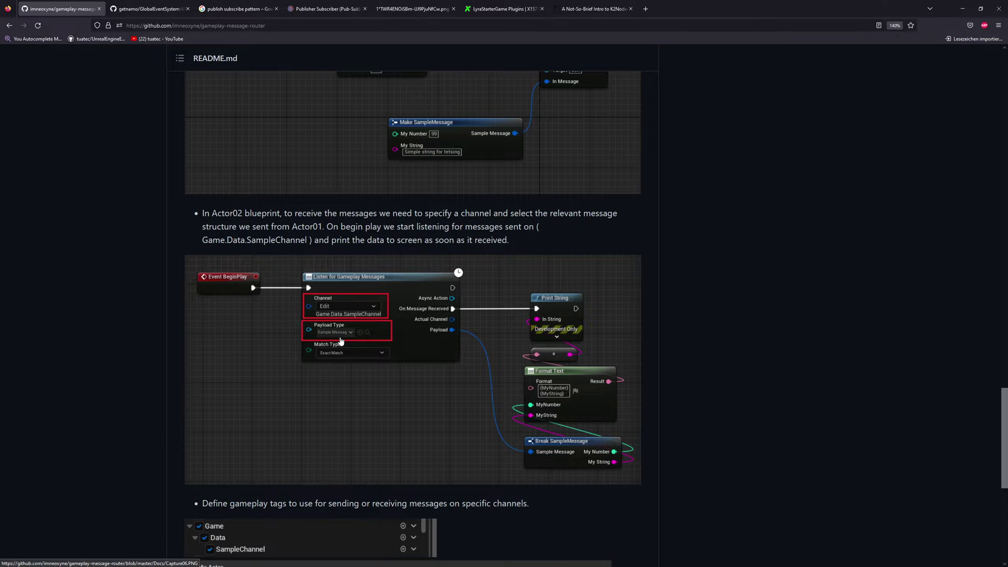
{"action": "scroll", "coordinate": [340, 341], "scroll_direction": "down", "scroll_amount": 5}
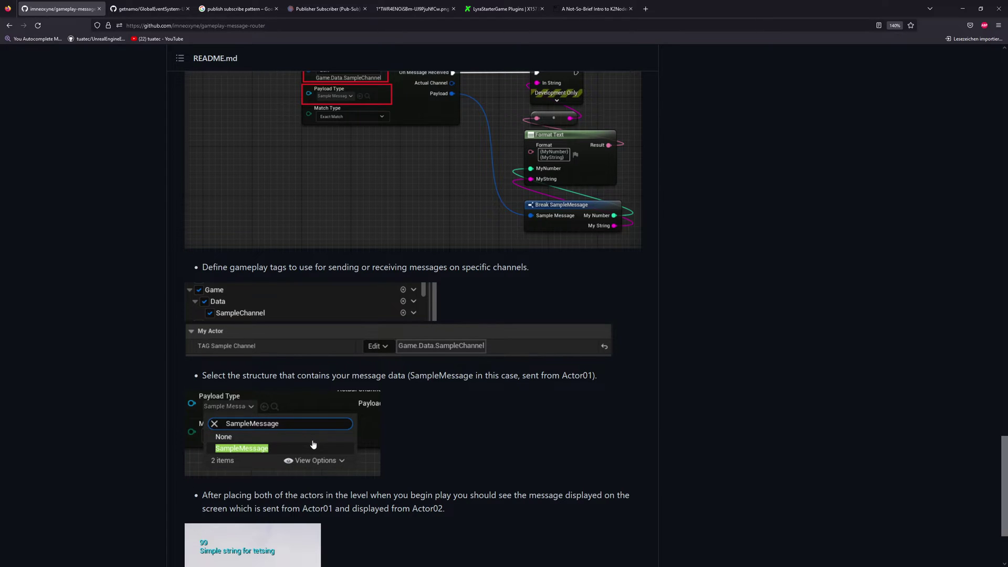
{"action": "scroll", "coordinate": [381, 433], "scroll_direction": "up", "scroll_amount": 2}
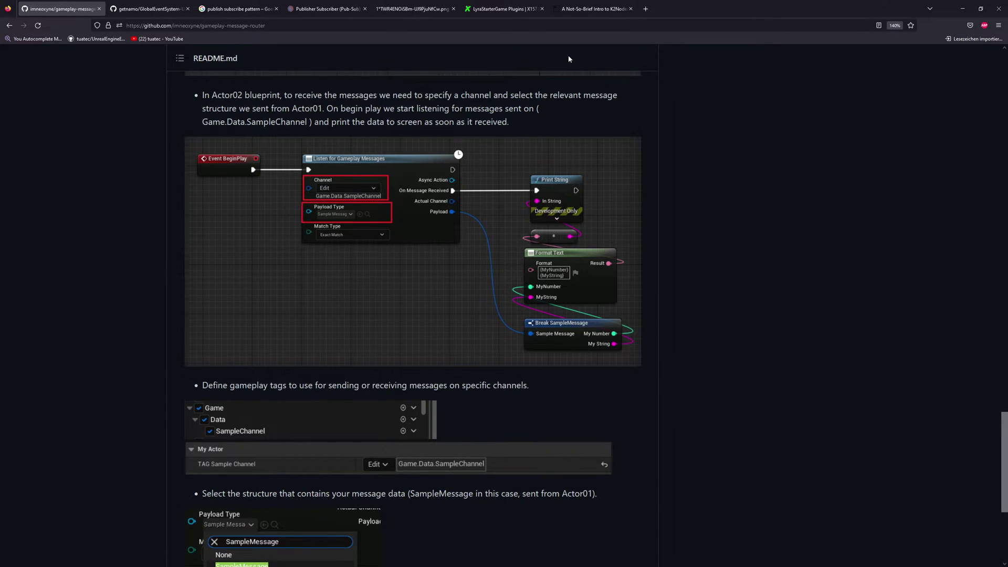
- Review the K2Nodes intro article and its Get and Set Object Variable By Name node examples
{"action": "left_click", "coordinate": [592, 9]}
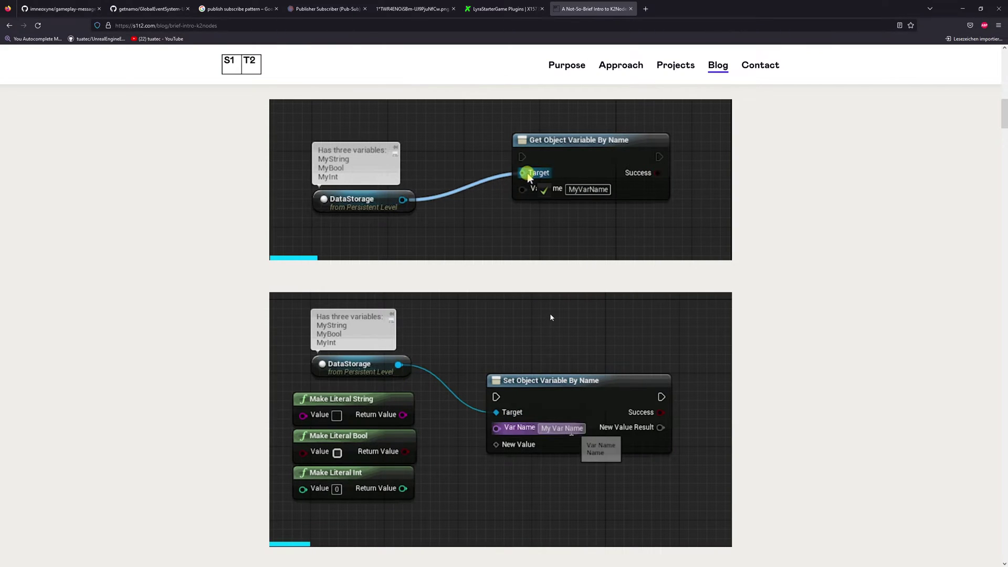
{"action": "scroll", "coordinate": [536, 301], "scroll_direction": "up", "scroll_amount": 10}
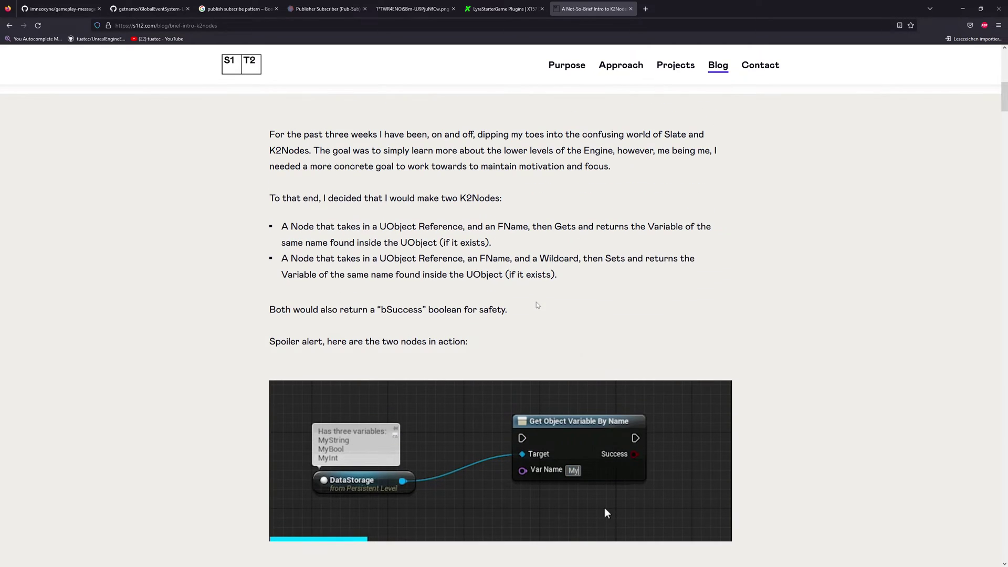
{"action": "scroll", "coordinate": [536, 301], "scroll_direction": "up", "scroll_amount": 5}
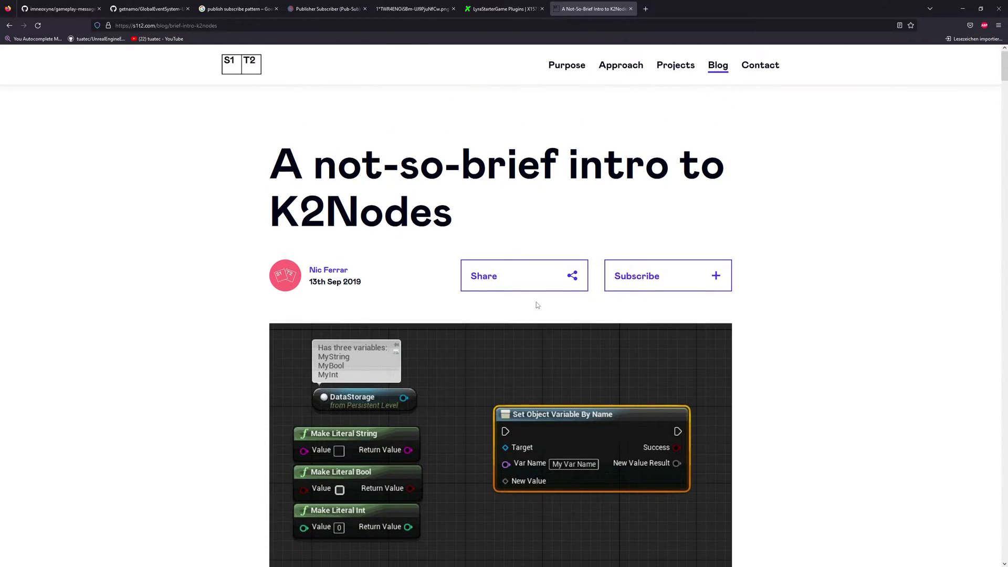
{"action": "scroll", "coordinate": [535, 302], "scroll_direction": "down", "scroll_amount": 5}
{"action": "scroll", "coordinate": [538, 302], "scroll_direction": "down", "scroll_amount": 9}
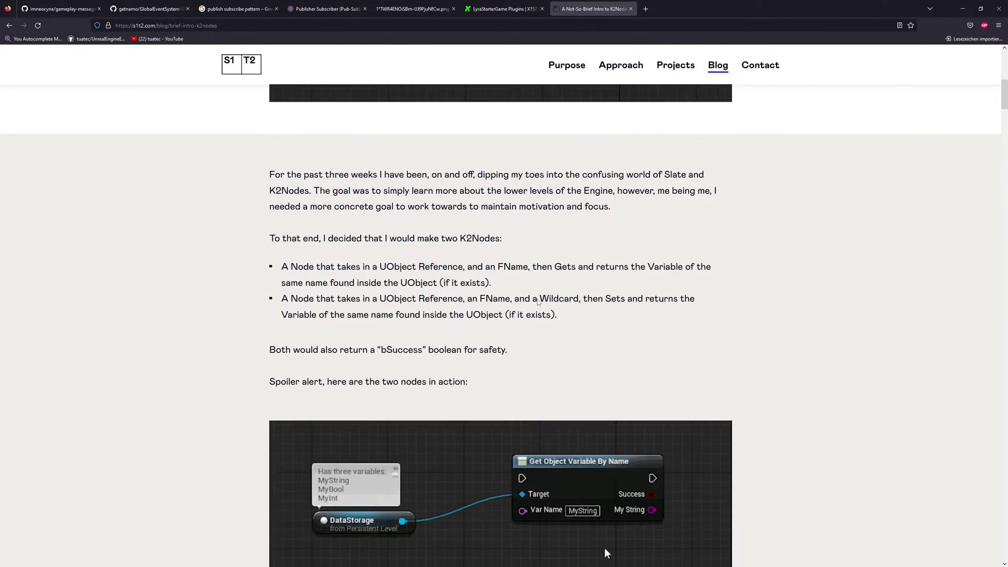
{"action": "scroll", "coordinate": [537, 302], "scroll_direction": "down", "scroll_amount": 2}
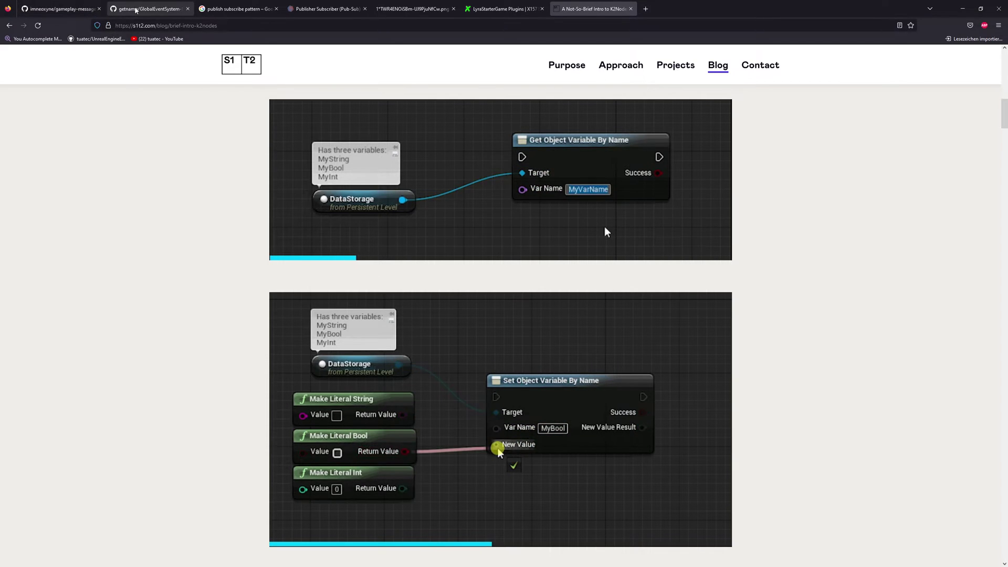
- Examine the GlobalEventSystem-Unreal README sections on flow muxing, unbinding and binding events via GameplayTag
{"action": "left_click", "coordinate": [150, 9]}
{"action": "key", "text": "ctrl+shift+Tab"}
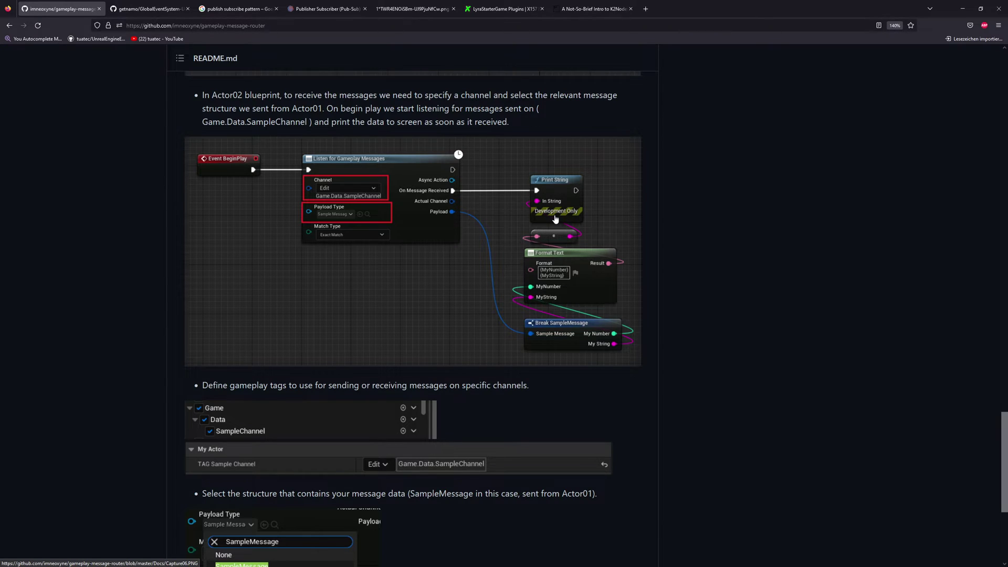
{"action": "left_click", "coordinate": [151, 8]}
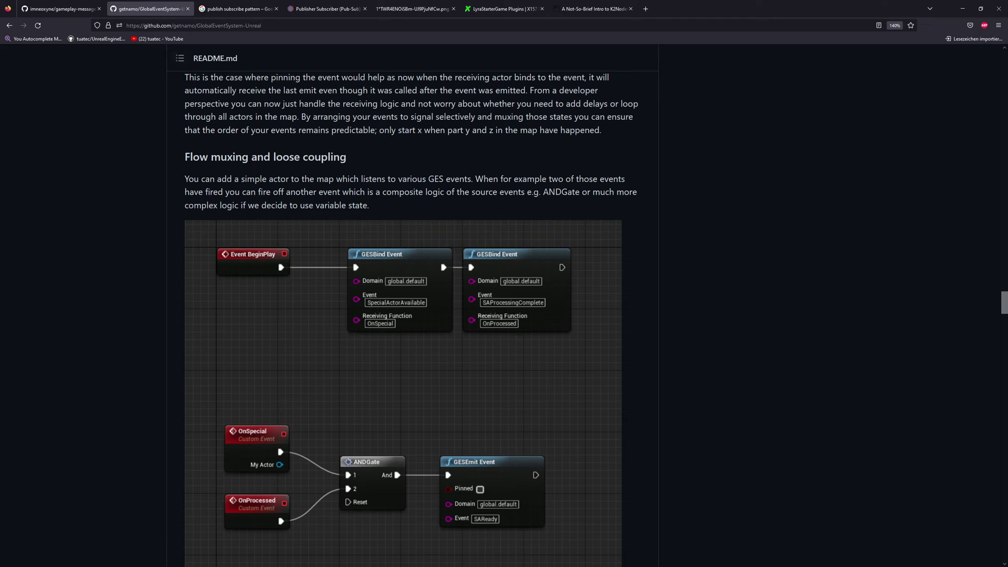
{"action": "scroll", "coordinate": [422, 336], "scroll_direction": "down", "scroll_amount": 2}
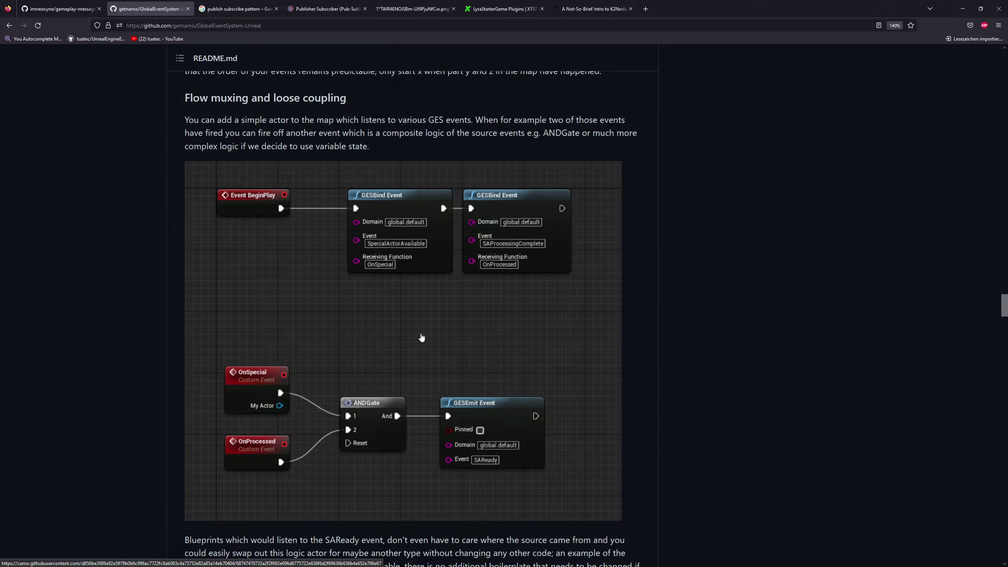
{"action": "scroll", "coordinate": [421, 337], "scroll_direction": "down", "scroll_amount": 3}
{"action": "scroll", "coordinate": [422, 338], "scroll_direction": "up", "scroll_amount": 15}
{"action": "scroll", "coordinate": [423, 340], "scroll_direction": "up", "scroll_amount": 20}
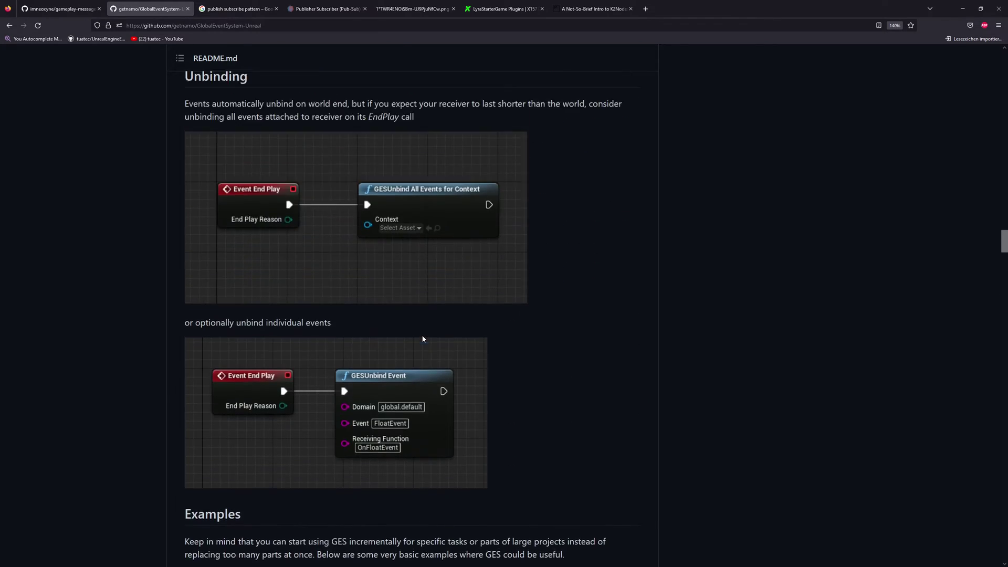
{"action": "scroll", "coordinate": [423, 339], "scroll_direction": "down", "scroll_amount": 3}
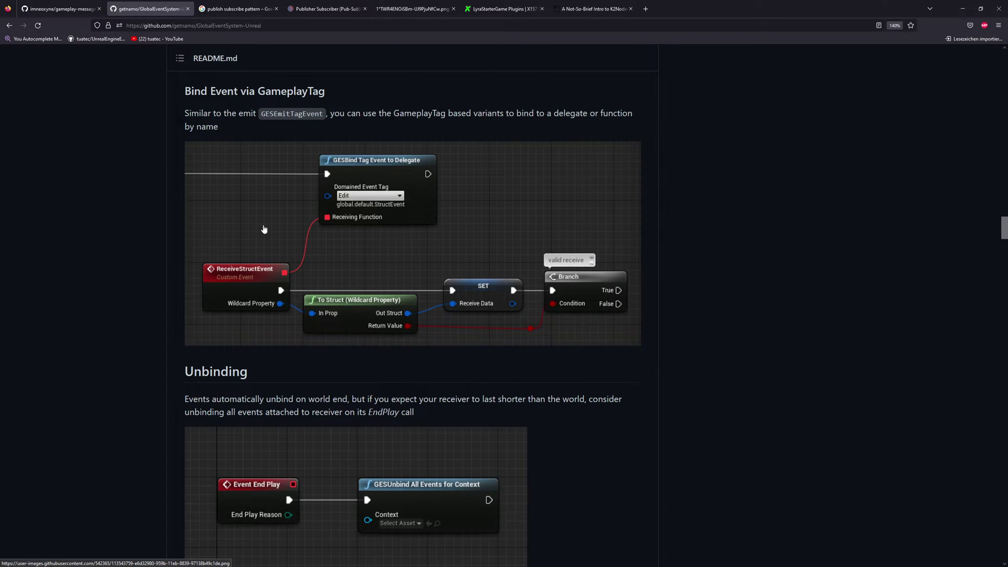
- Examine the C++ SendMessage code sample in the gameplay-message-router README
{"action": "left_click", "coordinate": [89, 9]}
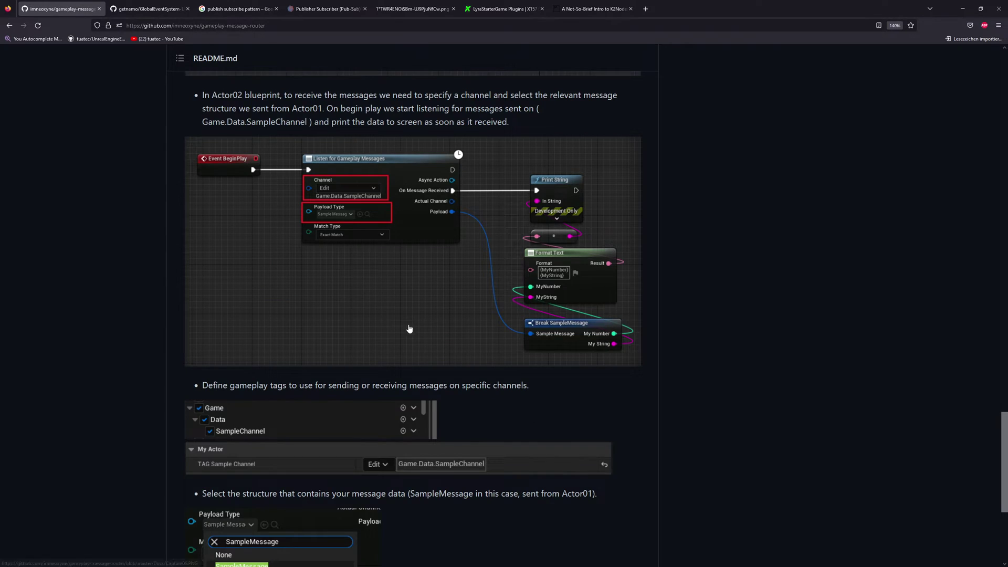
{"action": "scroll", "coordinate": [410, 329], "scroll_direction": "up", "scroll_amount": 2}
{"action": "scroll", "coordinate": [409, 328], "scroll_direction": "up", "scroll_amount": 10}
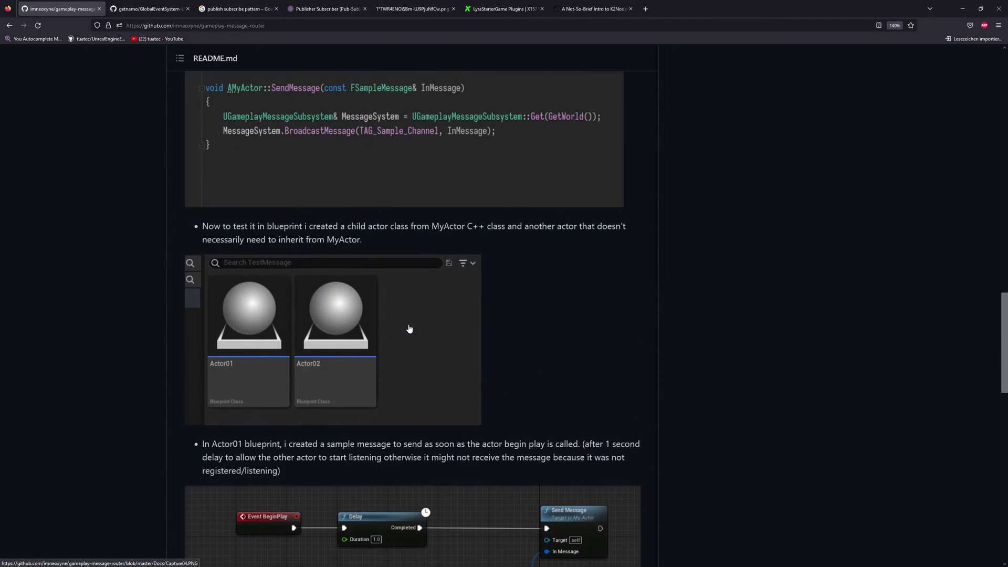
{"action": "scroll", "coordinate": [410, 329], "scroll_direction": "up", "scroll_amount": 3}
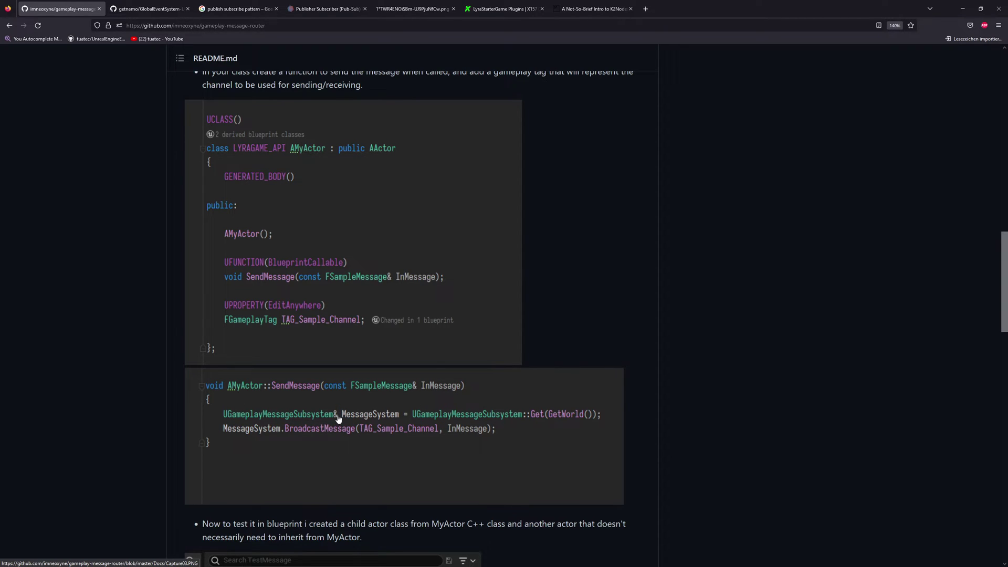
- Search the web for "subbsystem unreal engine c++" and examine the subsystem classes on the Programming Subsystems documentation page
{"action": "key", "text": "ctrl+t"}
{"action": "type", "text": "sub"}
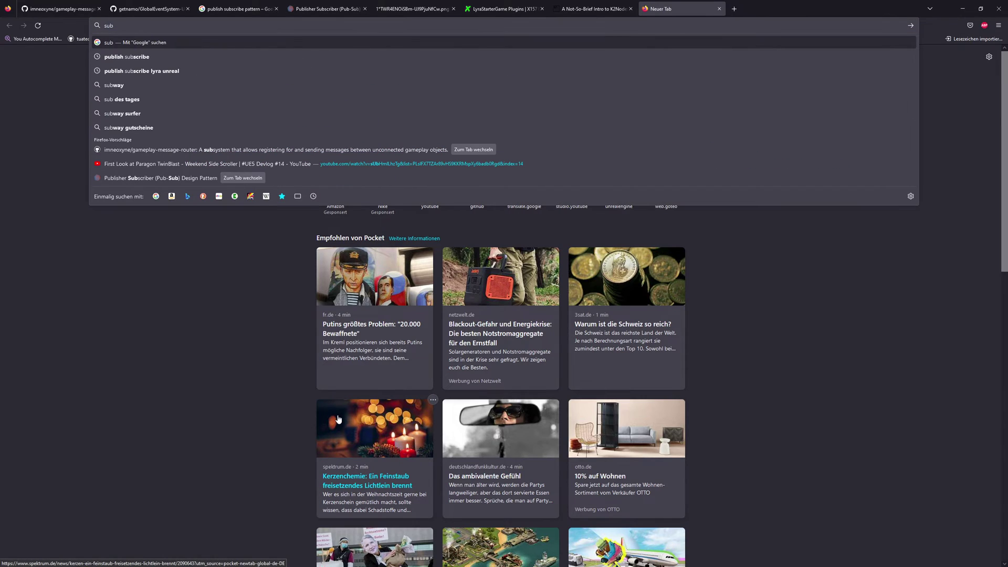
{"action": "type", "text": "bsystem "}
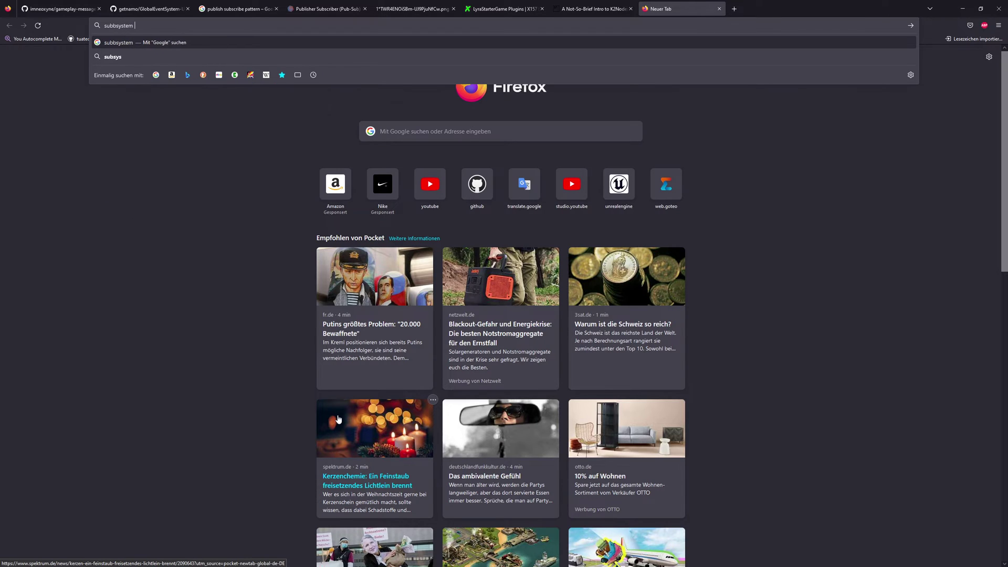
{"action": "type", "text": "unreal engine c++"}
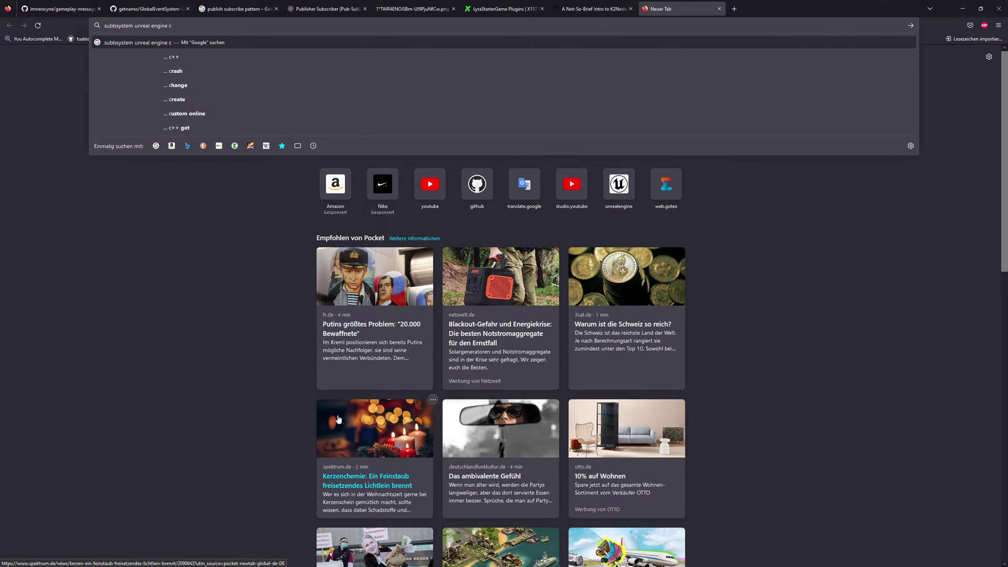
{"action": "key", "text": "Return"}
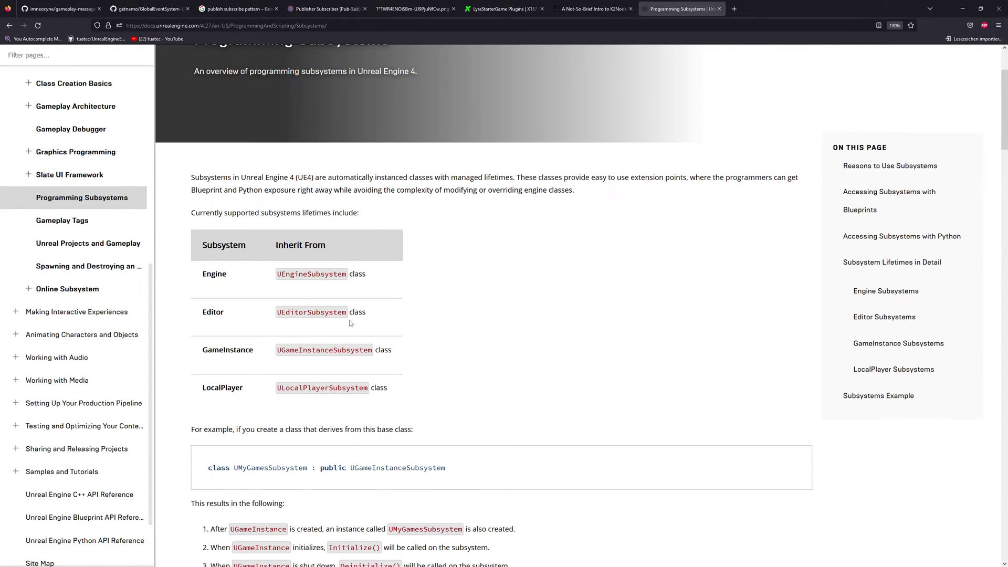
{"action": "left_click_drag", "start_coordinate": [406, 352], "coordinate": [265, 351]}
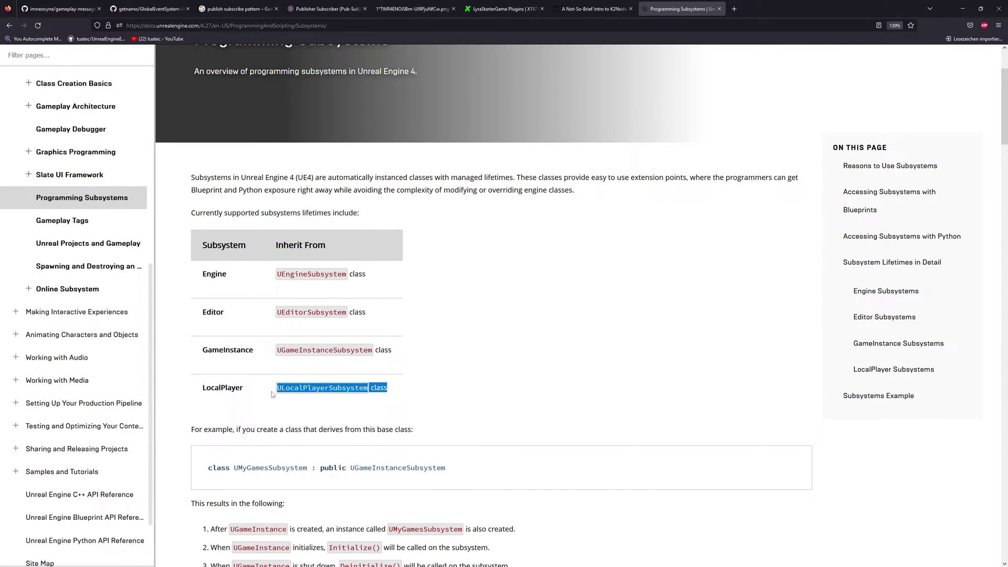
{"action": "left_click", "coordinate": [312, 397]}
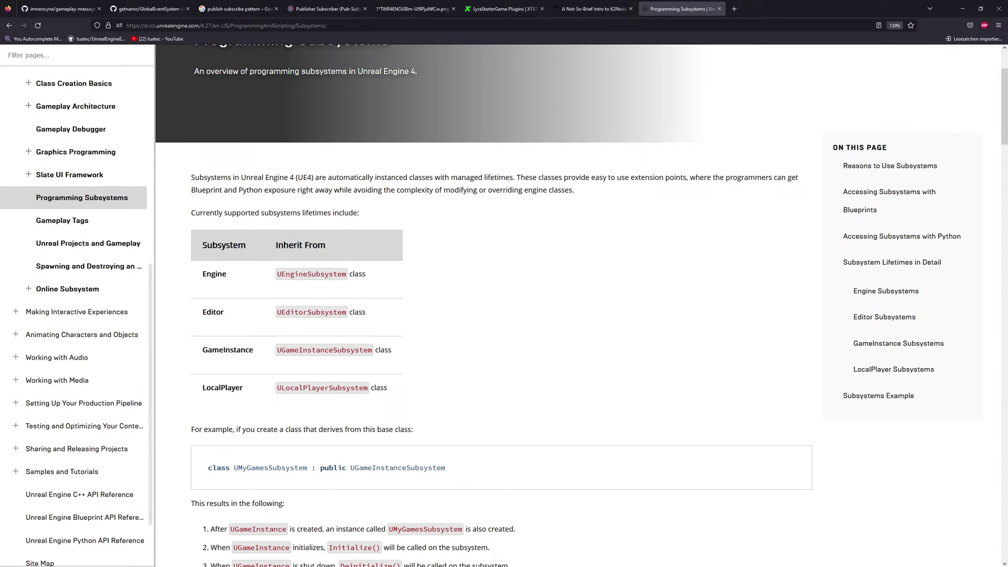
- Return to the Unreal Editor and place the CustomEvent_1 node directly below the Subscribe to Gameplay Tag Message node
{"action": "left_click", "coordinate": [963, 9]}
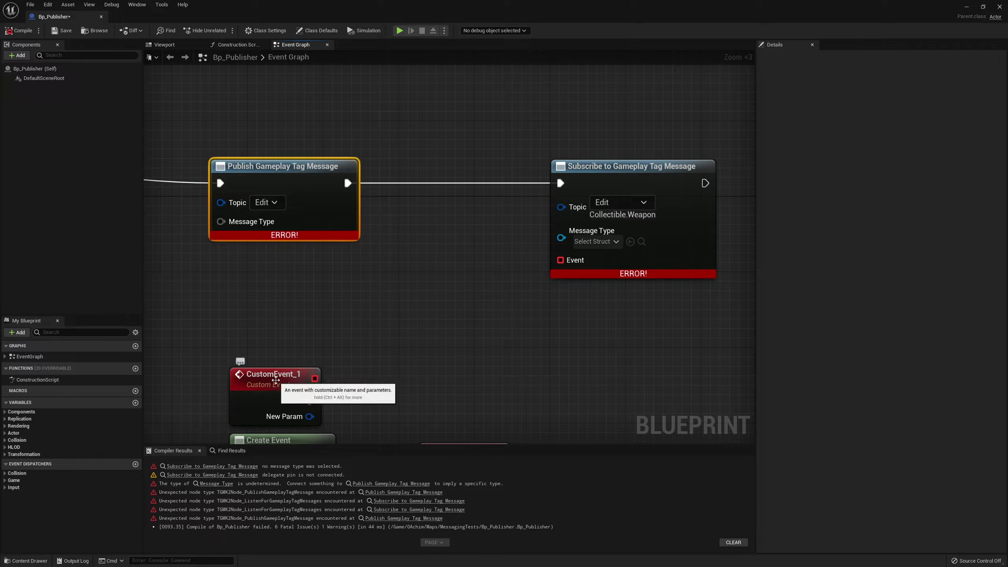
{"action": "left_click_drag", "start_coordinate": [287, 377], "coordinate": [636, 301]}
- Switch the Subscribe to Gameplay Tag Message node's Notification Type to EFunction and back to EEvent
{"action": "left_click", "coordinate": [646, 192]}
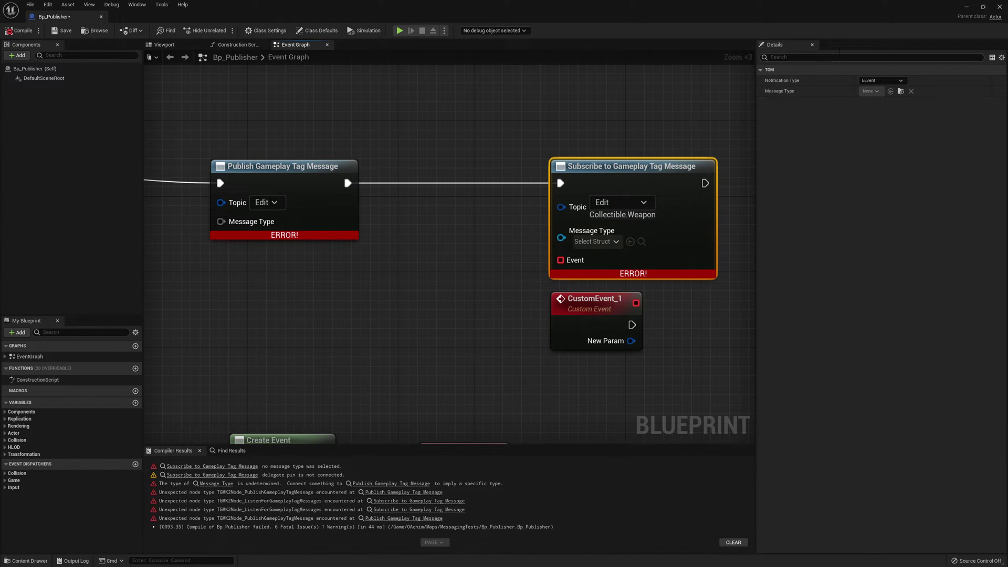
{"action": "left_click", "coordinate": [882, 80]}
{"action": "left_click", "coordinate": [880, 97]}
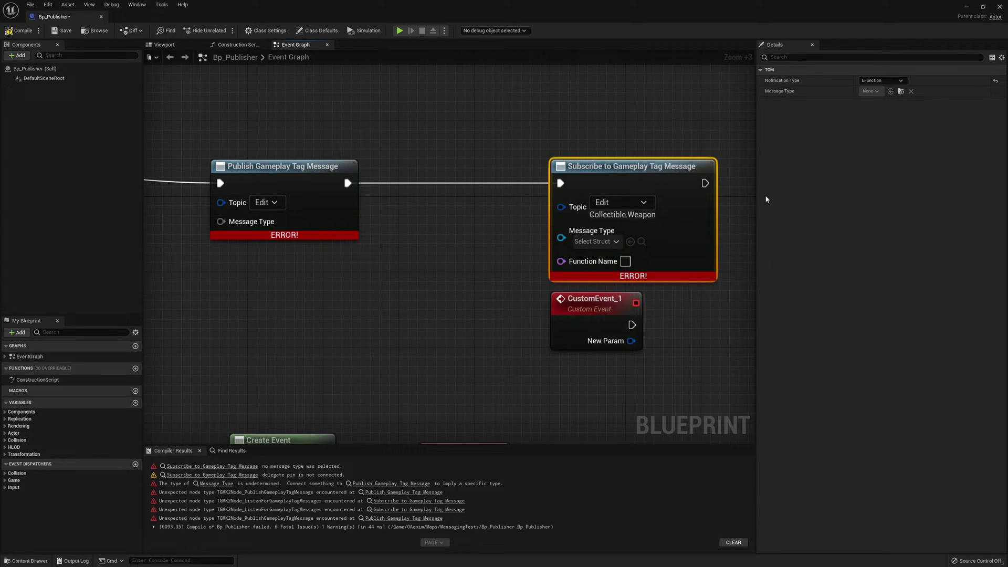
{"action": "left_click", "coordinate": [882, 81]}
{"action": "left_click", "coordinate": [874, 88]}
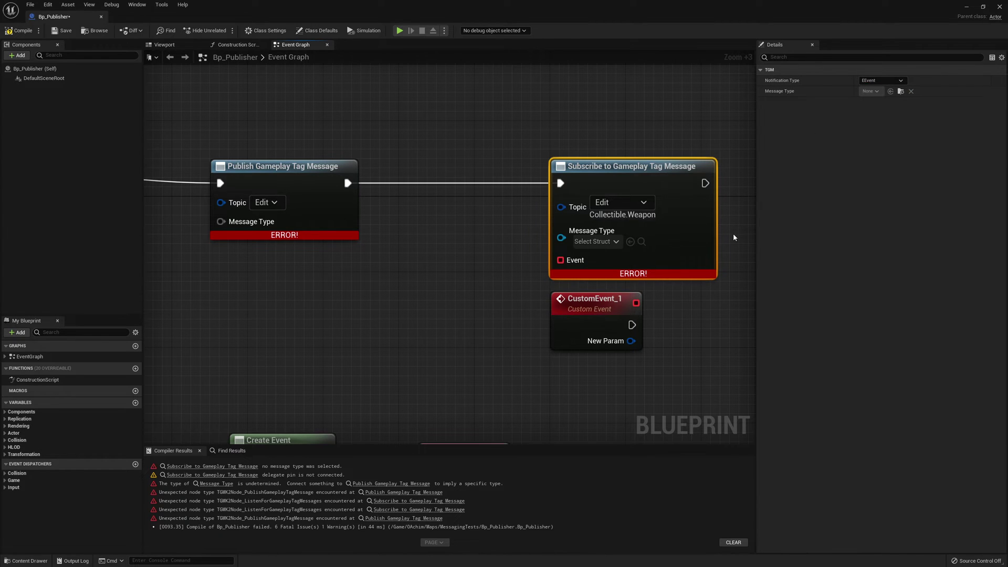
- Connect CustomEvent_1's delegate to the Subscribe node's Event input and move the custom event up close beneath that node
{"action": "left_click_drag", "start_coordinate": [636, 303], "coordinate": [561, 260]}
{"action": "left_click_drag", "start_coordinate": [585, 310], "coordinate": [585, 273]}
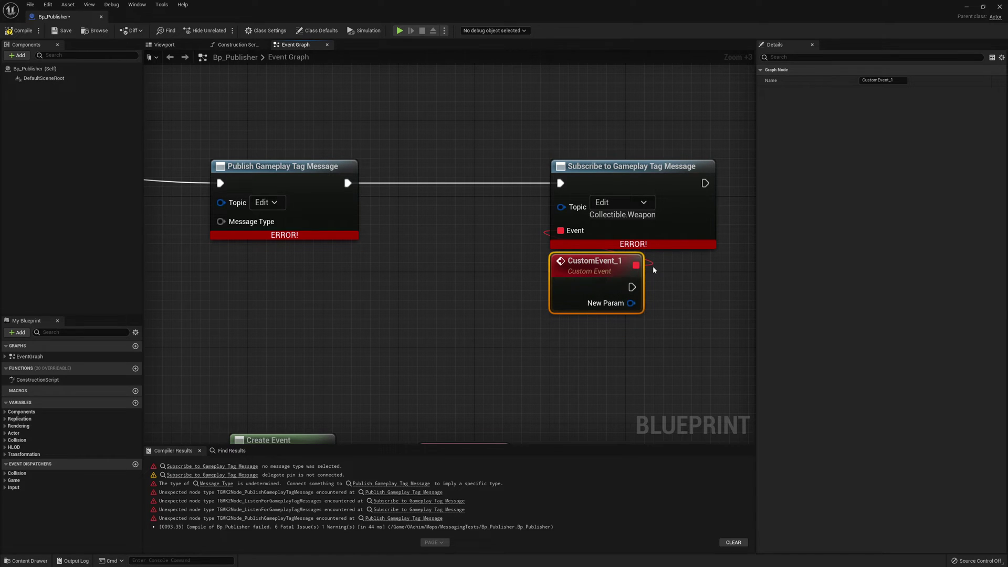
- Set the Subscribe to Gameplay Tag Message node's Message Type to the ST_TTIKBoneChains struct and compile the blueprint
{"action": "left_click", "coordinate": [606, 242]}
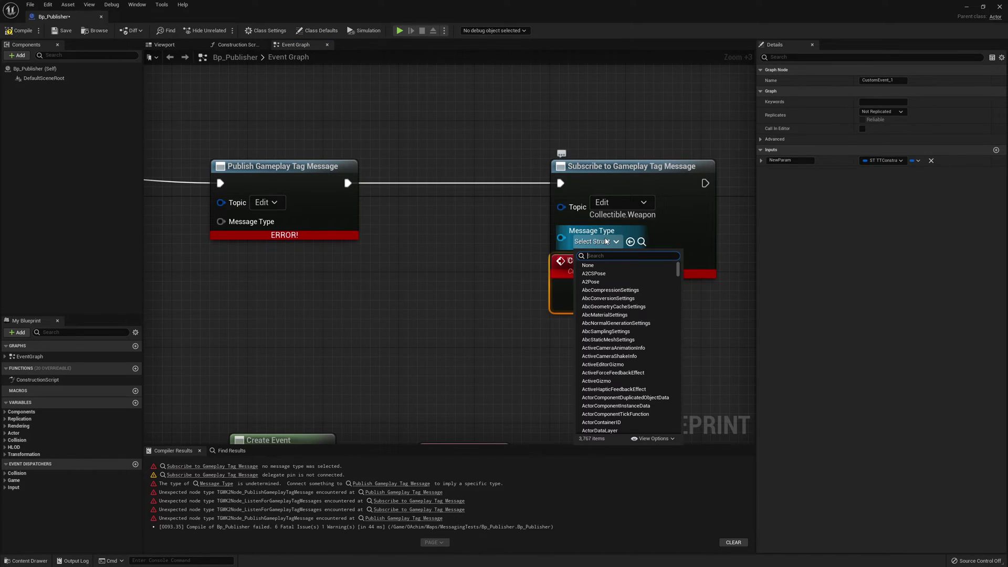
{"action": "type", "text": "bone chain"}
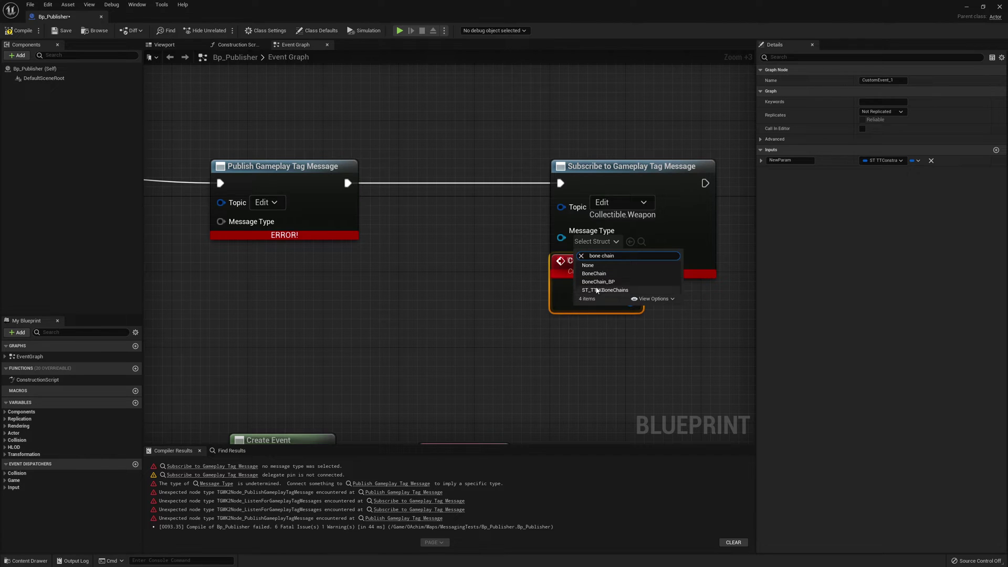
{"action": "left_click", "coordinate": [597, 291]}
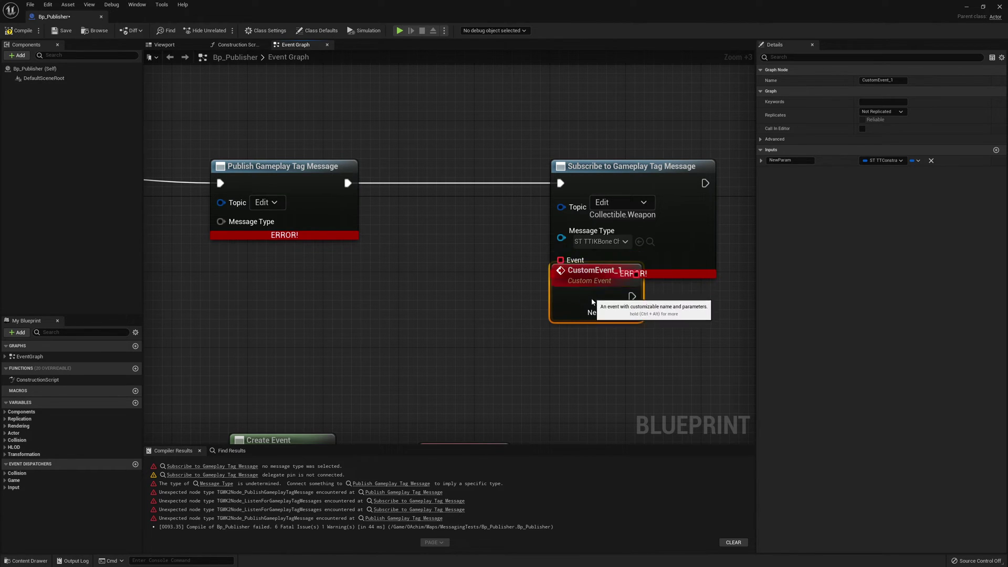
{"action": "left_click", "coordinate": [20, 31]}
- Add a Create Event node to the Subscribe node's Event input, place it beneath CustomEvent_1, choose CustomEvent_0 as its function, and compile
{"action": "left_click_drag", "start_coordinate": [560, 260], "coordinate": [494, 302]}
{"action": "left_click", "coordinate": [497, 339]}
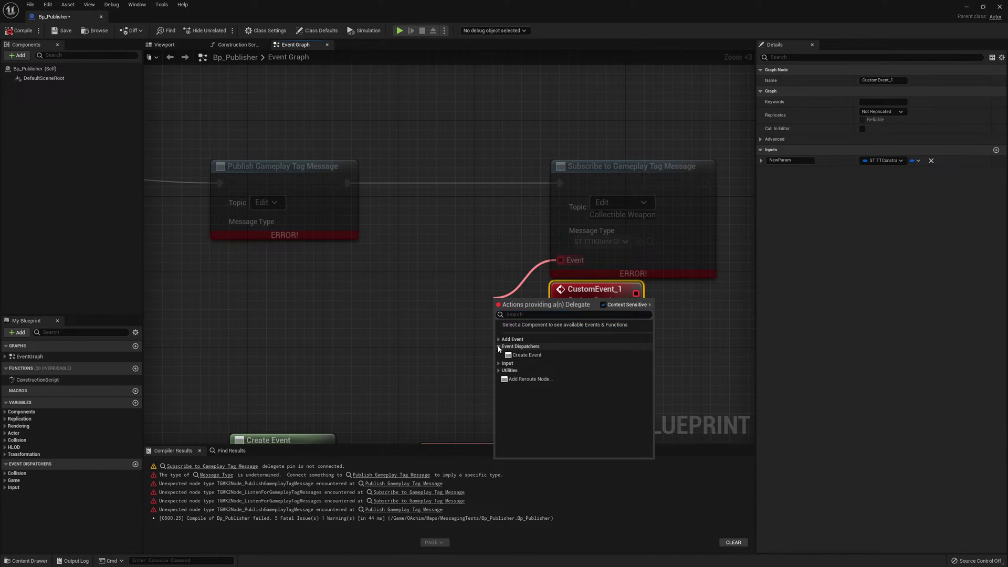
{"action": "left_click", "coordinate": [533, 354]}
{"action": "left_click_drag", "start_coordinate": [530, 344], "coordinate": [577, 392]}
{"action": "left_click", "coordinate": [577, 407]}
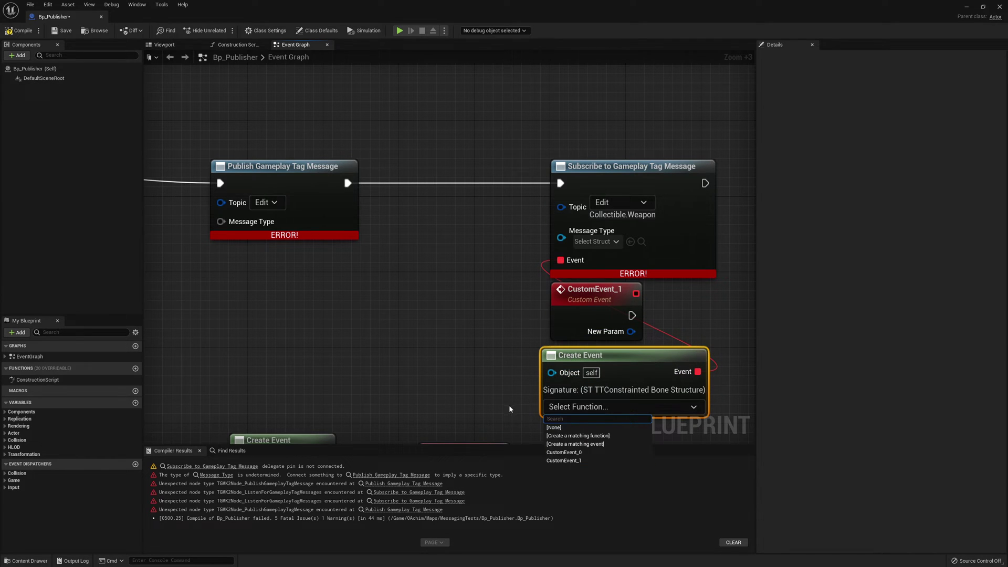
{"action": "left_click", "coordinate": [594, 452]}
{"action": "left_click", "coordinate": [18, 31]}
- Move CustomEvent_1 away from the Create Event node and place CustomEvent_0 directly beneath that node
{"action": "right_click_drag", "start_coordinate": [600, 274], "coordinate": [481, 227]}
{"action": "left_click_drag", "start_coordinate": [470, 247], "coordinate": [564, 376]}
{"action": "right_click_drag", "start_coordinate": [564, 375], "coordinate": [586, 285]}
{"action": "left_click_drag", "start_coordinate": [374, 313], "coordinate": [494, 360]}
{"action": "left_click_drag", "start_coordinate": [571, 299], "coordinate": [192, 213]}
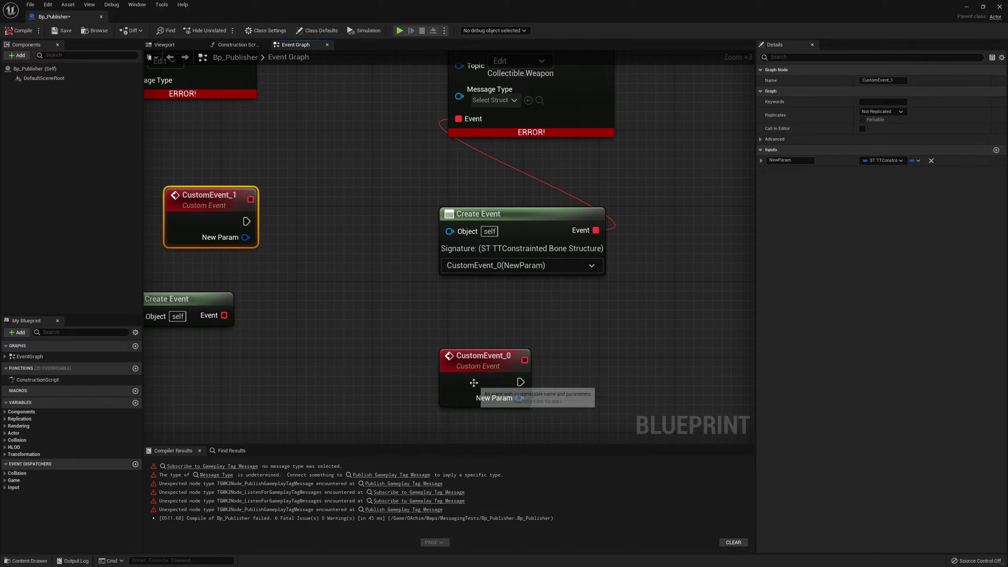
{"action": "left_click_drag", "start_coordinate": [484, 375], "coordinate": [525, 339]}
{"action": "left_click", "coordinate": [452, 304]}
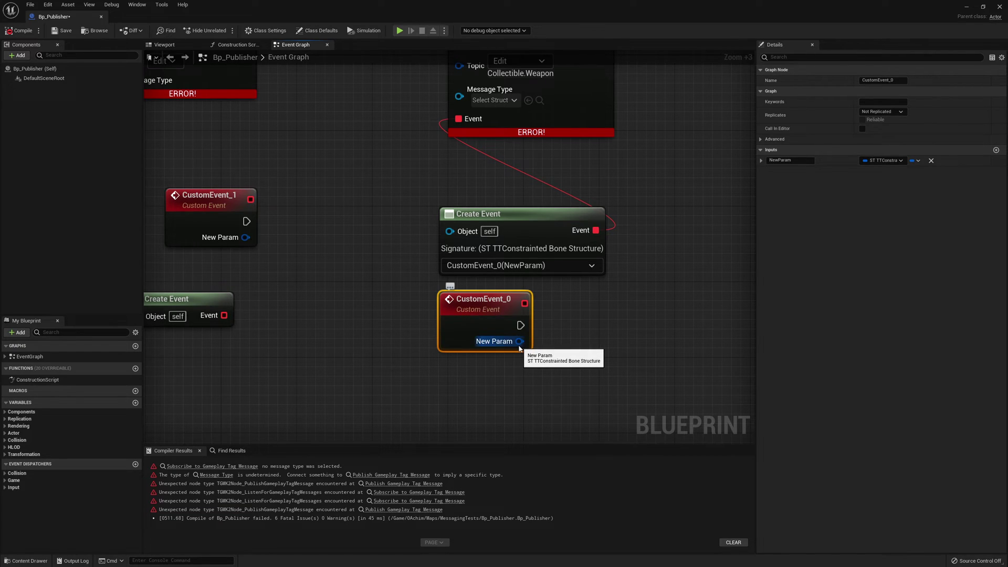
- Add a Break ST_TTConstraintedBone node from CustomEvent_0's New Param and position it directly beneath the event
{"action": "left_click_drag", "start_coordinate": [519, 341], "coordinate": [562, 345]}
{"action": "left_click", "coordinate": [598, 455]}
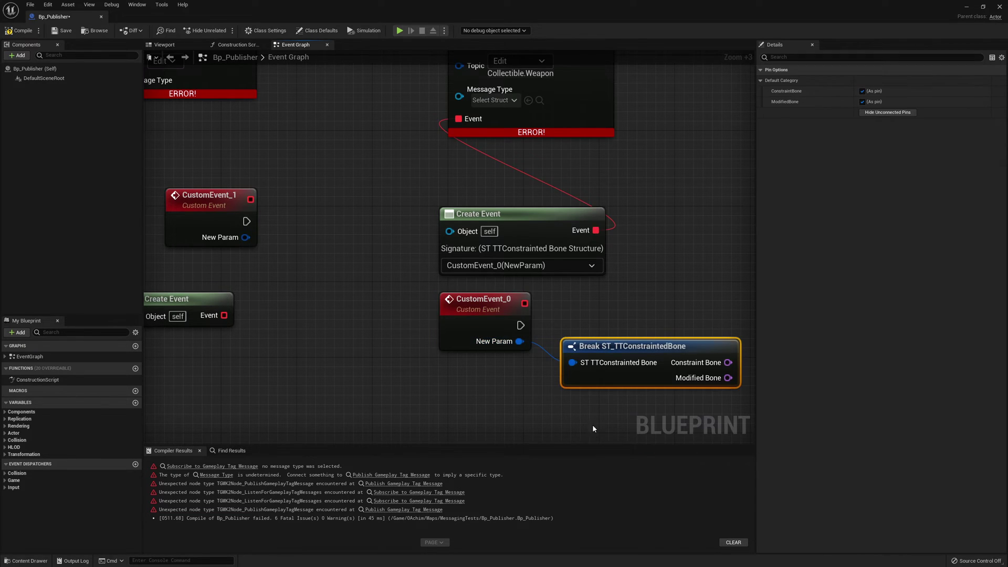
{"action": "left_click_drag", "start_coordinate": [604, 395], "coordinate": [492, 393]}
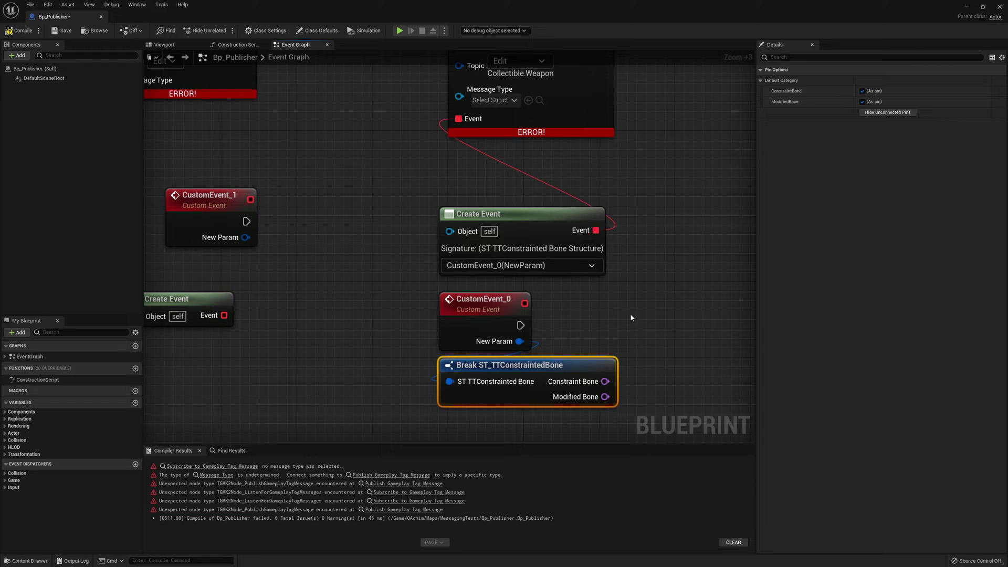
- Disconnect the Create Event node from the Subscribe node's Event input and compile the blueprint
{"action": "right_click_drag", "start_coordinate": [631, 317], "coordinate": [654, 319]}
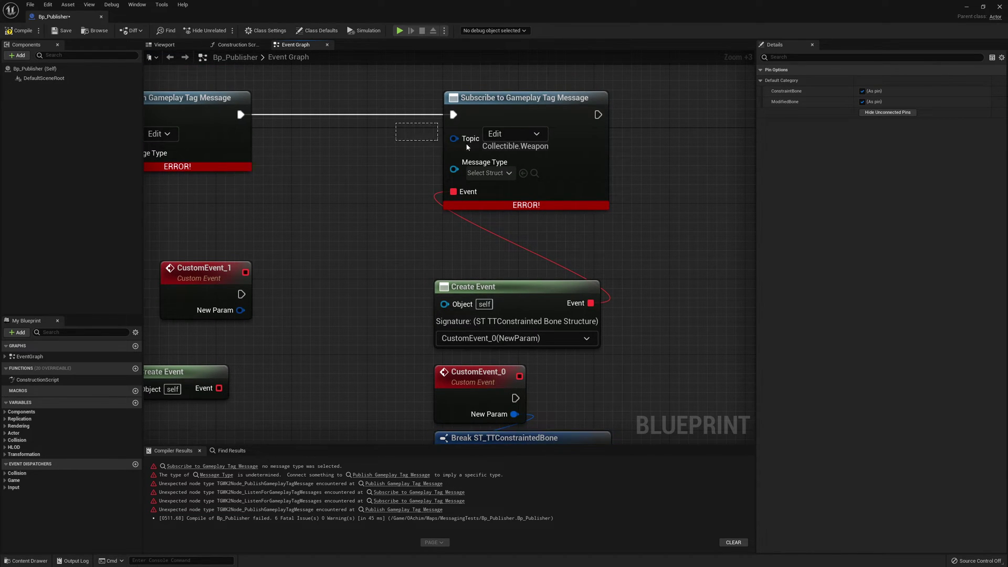
{"action": "left_click", "coordinate": [578, 158]}
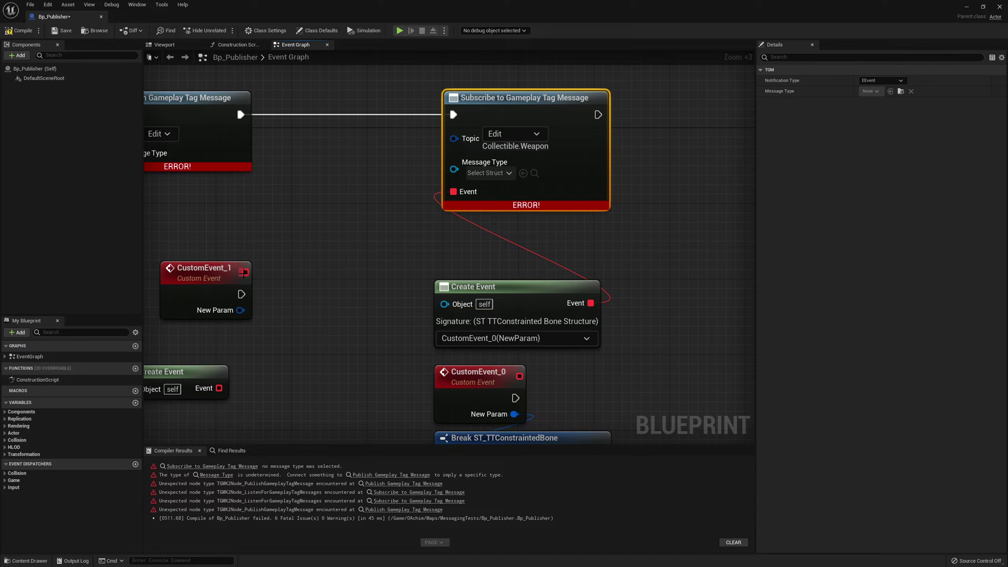
{"action": "left_click_drag", "start_coordinate": [244, 272], "coordinate": [336, 215]}
{"action": "left_click", "coordinate": [399, 235]}
{"action": "left_click", "coordinate": [543, 257], "text": "alt"}
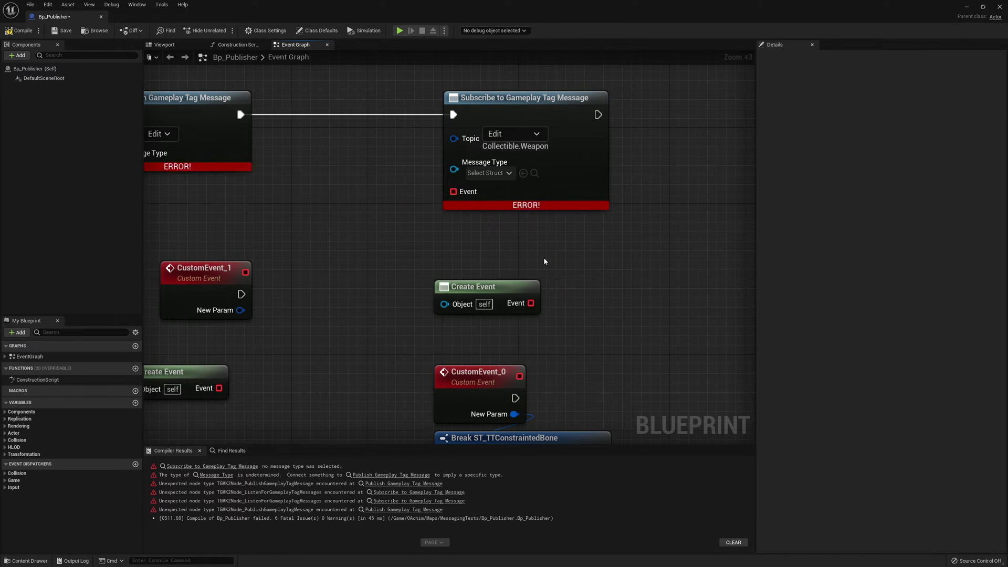
{"action": "left_click", "coordinate": [19, 31]}
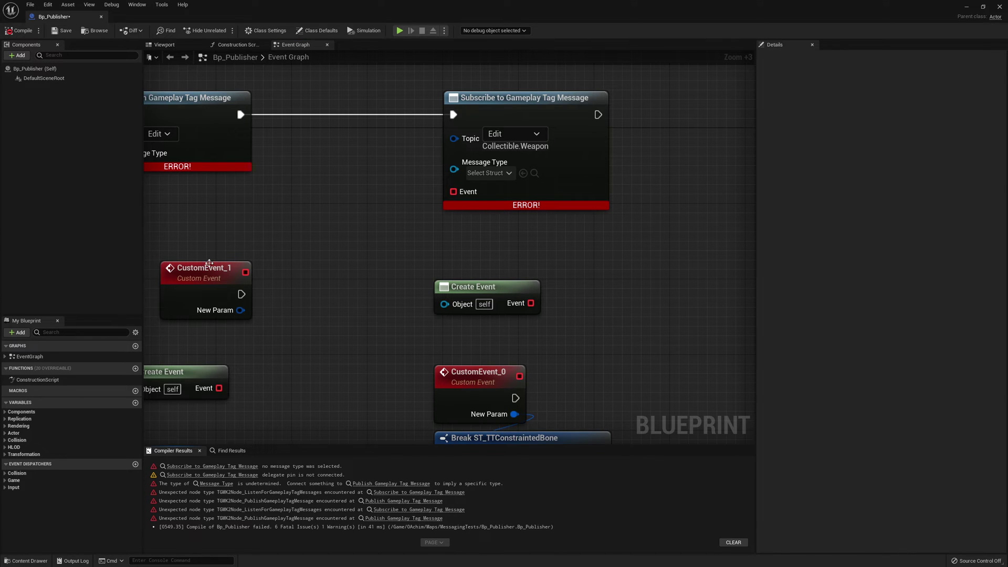
- Move CustomEvent_1 beneath the Subscribe node, connect it to the Event input, check the node's Message Type details, and compile
{"action": "left_click_drag", "start_coordinate": [209, 266], "coordinate": [468, 188]}
{"action": "left_click", "coordinate": [578, 160]}
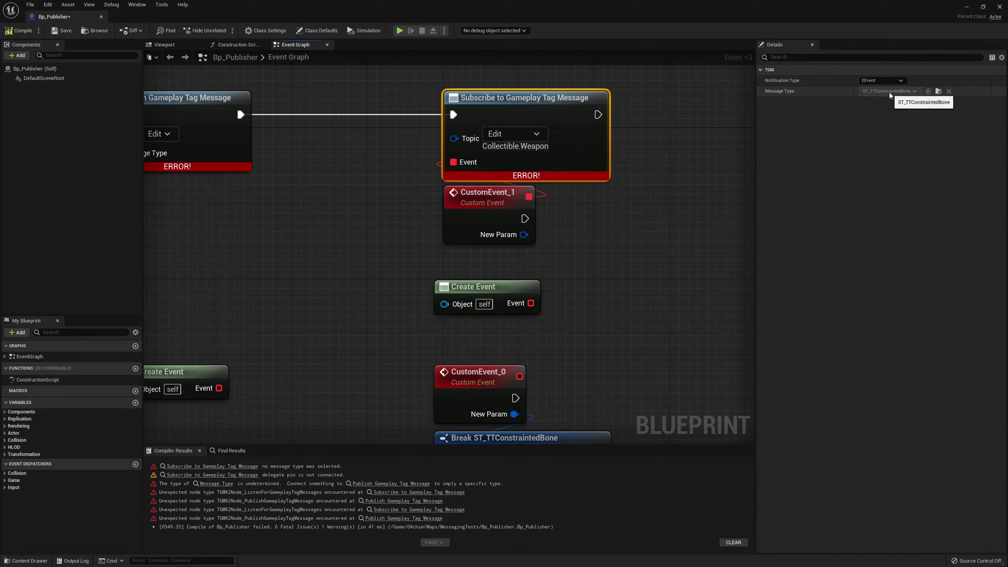
{"action": "left_click", "coordinate": [19, 30]}
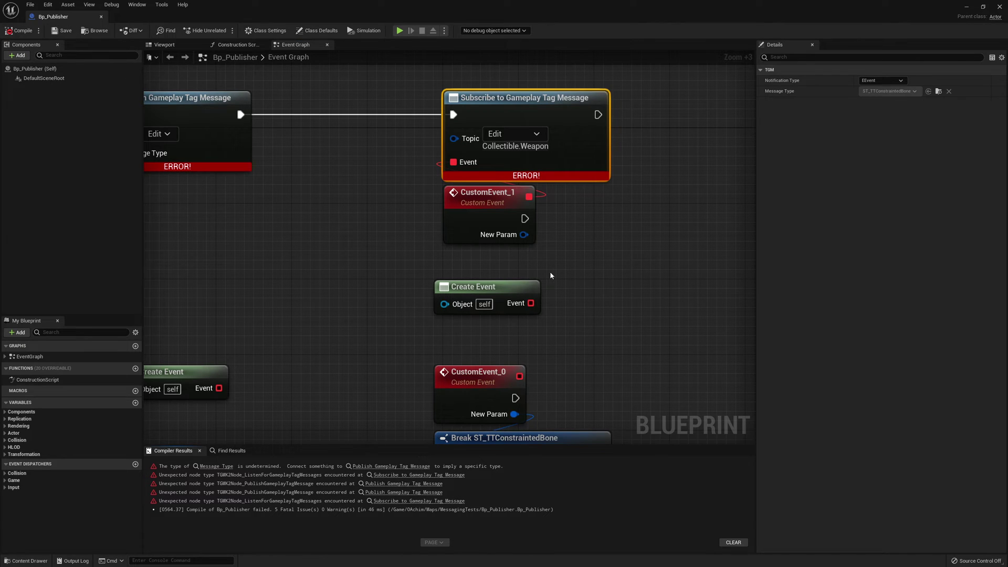
- Move CustomEvent_1 clear of the Subscribe node and connect the Create Event node's output to its Event input
{"action": "left_click_drag", "start_coordinate": [531, 303], "coordinate": [367, 226]}
{"action": "left_click", "coordinate": [406, 175]}
{"action": "key", "text": "ctrl+z"}
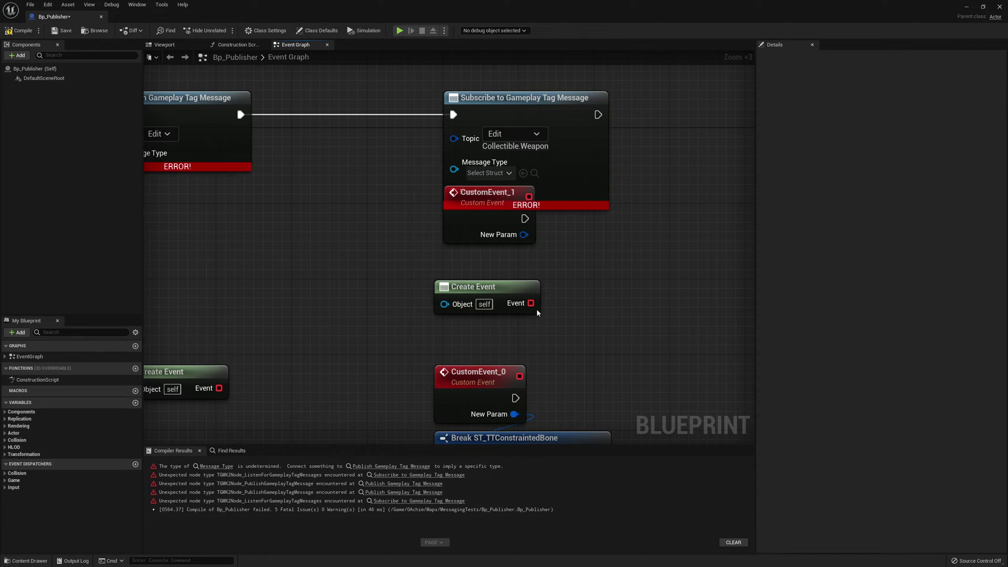
{"action": "left_click_drag", "start_coordinate": [531, 303], "coordinate": [451, 196]}
{"action": "left_click_drag", "start_coordinate": [444, 235], "coordinate": [261, 270]}
{"action": "mouse_move", "coordinate": [530, 303]}
{"action": "left_mouse_down"}
{"action": "mouse_move", "coordinate": [444, 248]}
{"action": "mouse_move", "coordinate": [455, 196]}
{"action": "left_mouse_up"}
- Have the connected Create Event node create a matching event, and delete the generated custom event
{"action": "left_click", "coordinate": [501, 340]}
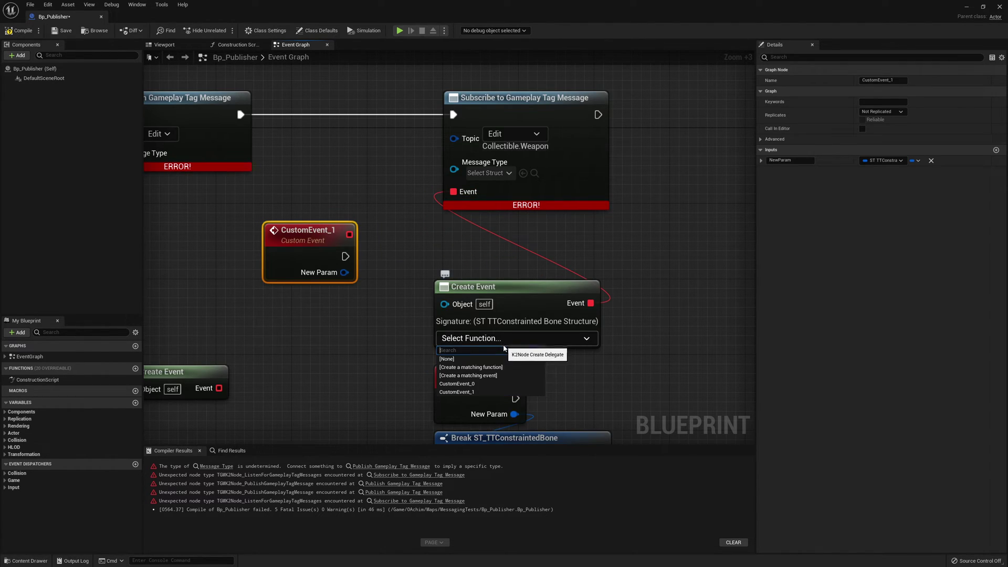
{"action": "left_click", "coordinate": [513, 374]}
{"action": "left_click_drag", "start_coordinate": [573, 235], "coordinate": [391, 320]}
{"action": "key", "text": "Delete"}
- Create a matching function for the connected Create Event node, inspect its entry node and input, and close the function graph
{"action": "right_click_drag", "start_coordinate": [476, 294], "coordinate": [83, 455]}
{"action": "left_click", "coordinate": [556, 244]}
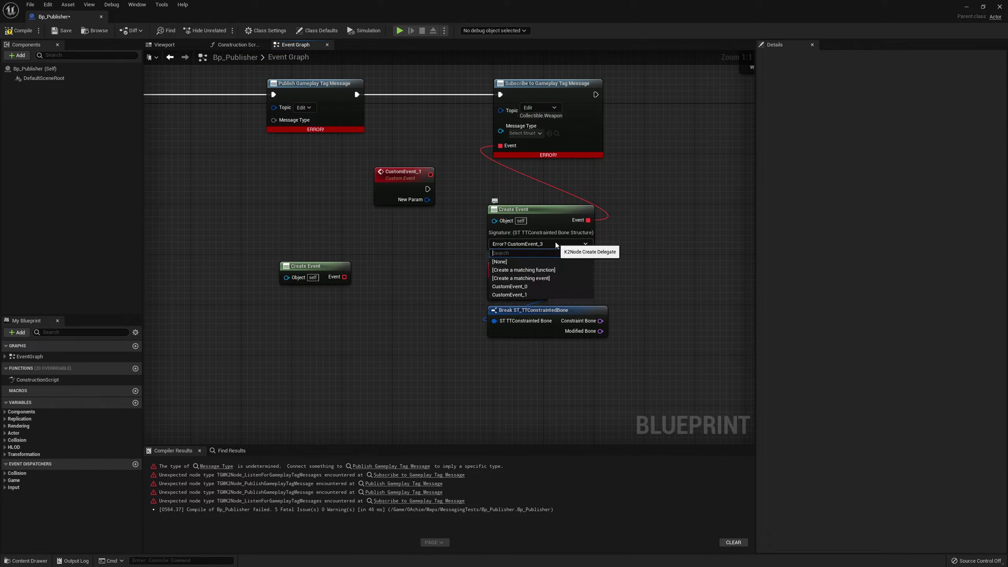
{"action": "left_click", "coordinate": [559, 270]}
{"action": "left_click_drag", "start_coordinate": [575, 230], "coordinate": [408, 333]}
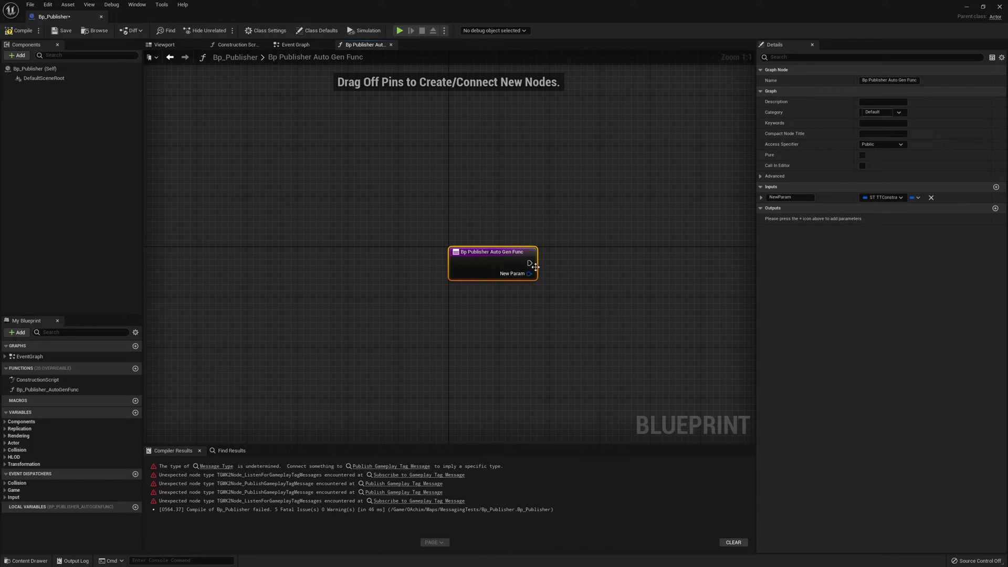
{"action": "left_click_drag", "start_coordinate": [530, 263], "coordinate": [610, 234]}
{"action": "left_click", "coordinate": [618, 126]}
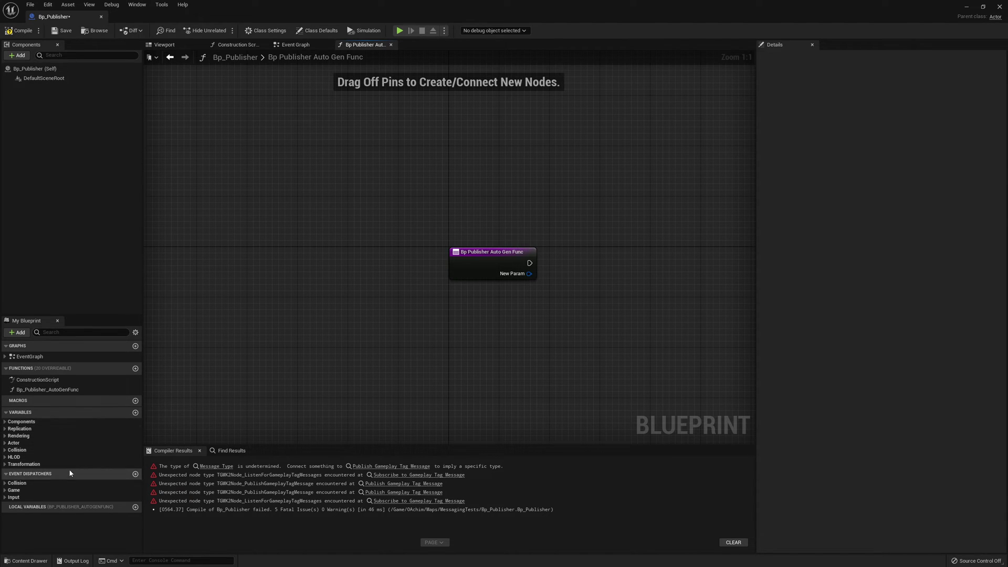
{"action": "left_click", "coordinate": [464, 252]}
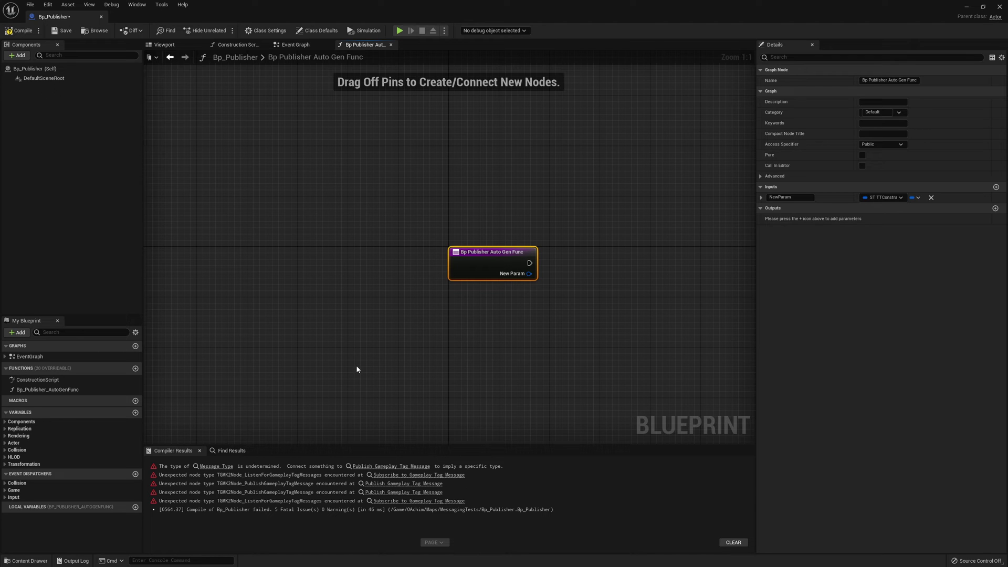
{"action": "left_click", "coordinate": [391, 45]}
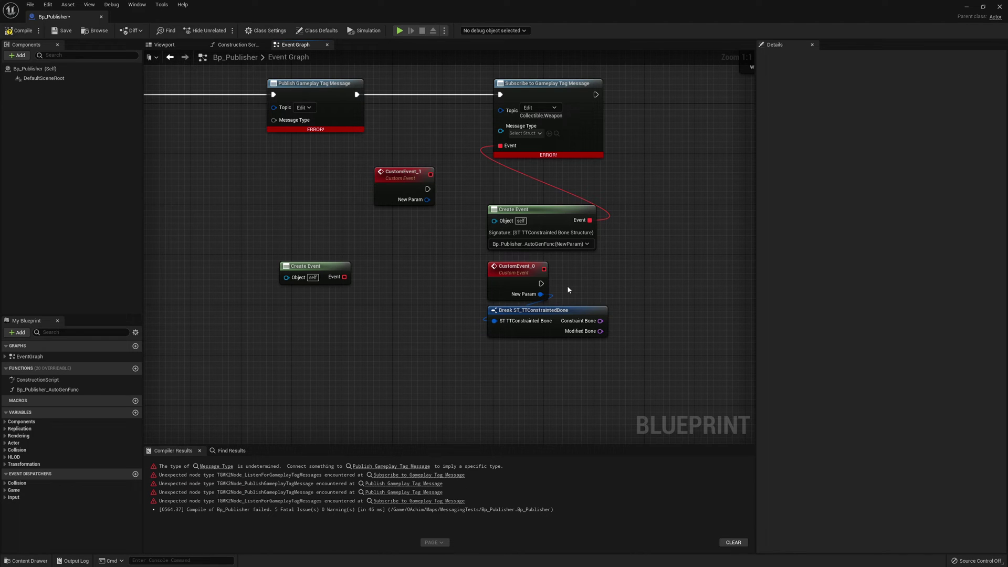
- View the gameplay tags available for the Publish Gameplay Tag Message node's Topic without choosing one
{"action": "left_click_drag", "start_coordinate": [636, 85], "coordinate": [484, 170]}
{"action": "right_click_drag", "start_coordinate": [287, 176], "coordinate": [373, 233]}
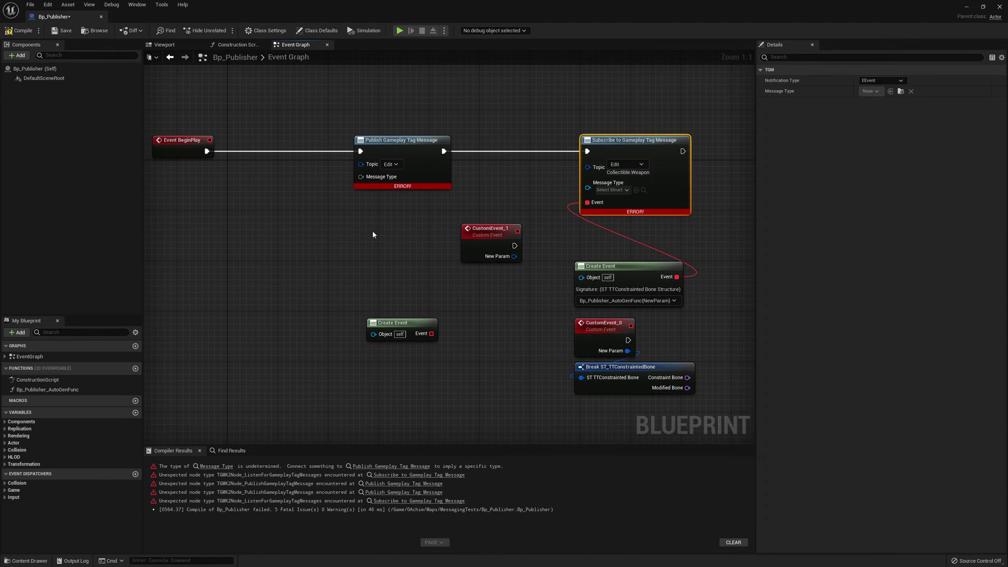
{"action": "left_click_drag", "start_coordinate": [378, 95], "coordinate": [379, 256]}
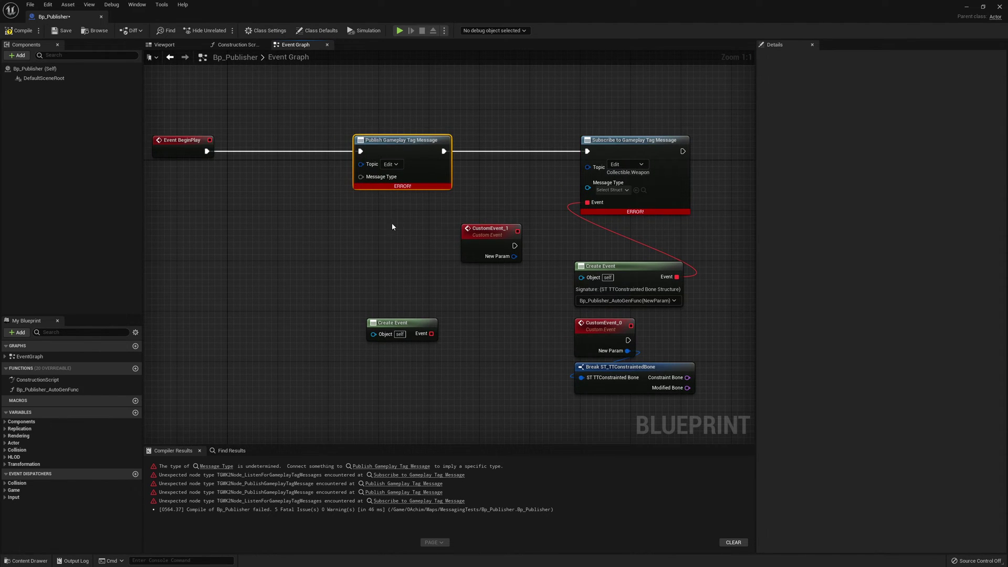
{"action": "left_click", "coordinate": [390, 165]}
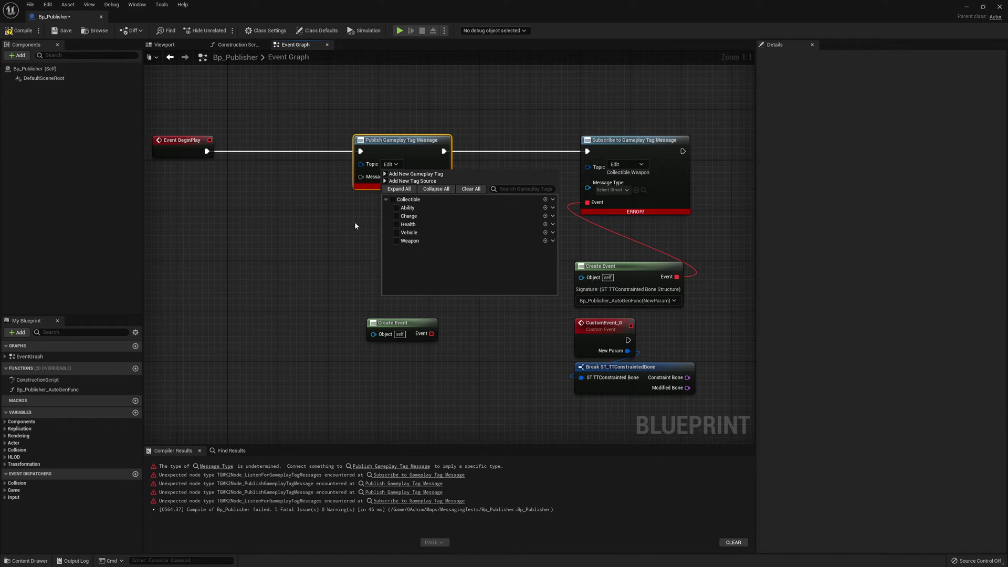
{"action": "left_click", "coordinate": [415, 231]}
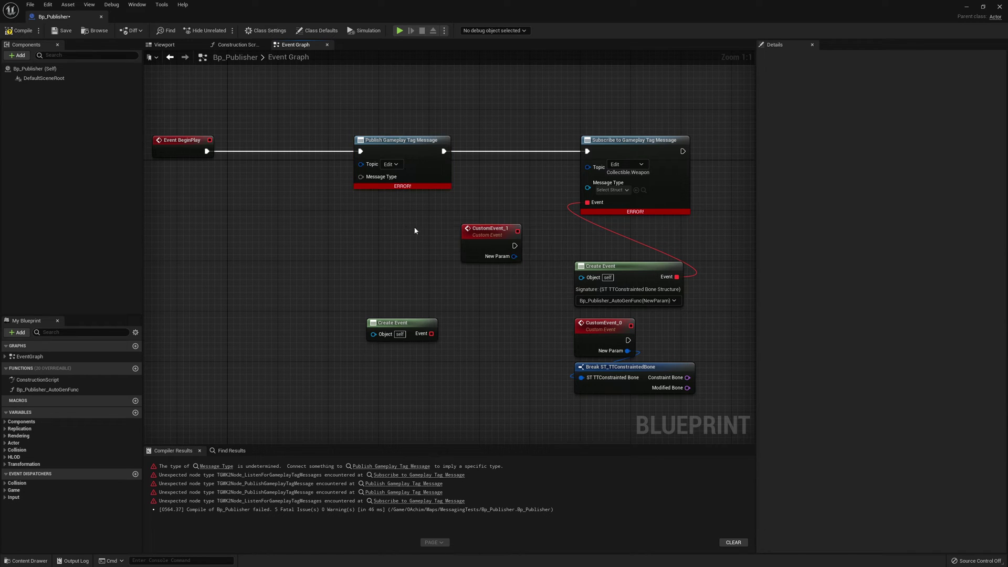
- Add a Make TTConstraintBones_BP node below the Publish Gameplay Tag Message node and delete it again
{"action": "right_click", "coordinate": [302, 227]}
{"action": "left_click", "coordinate": [225, 205]}
{"action": "right_click", "coordinate": [253, 207]}
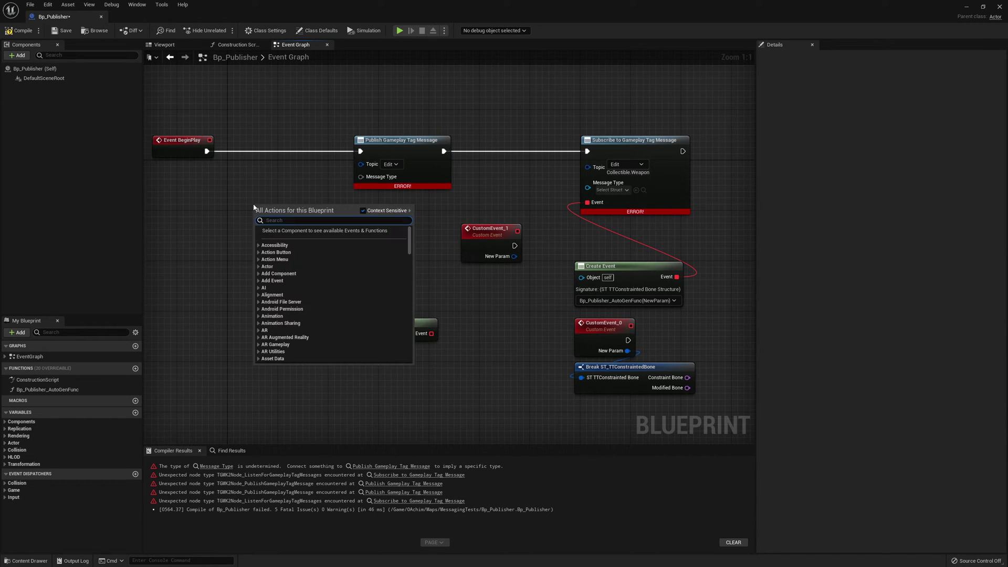
{"action": "type", "text": "make bone"}
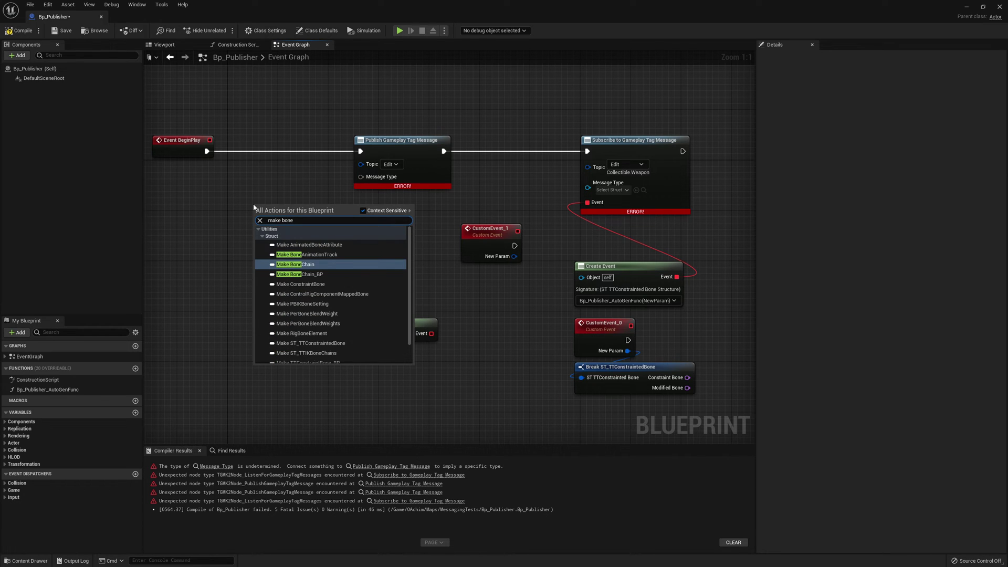
{"action": "type", "text": " cins"}
{"action": "key", "text": "BackSpace"}
{"action": "key", "text": "BackSpace"}
{"action": "key", "text": "BackSpace"}
{"action": "type", "text": "ons"}
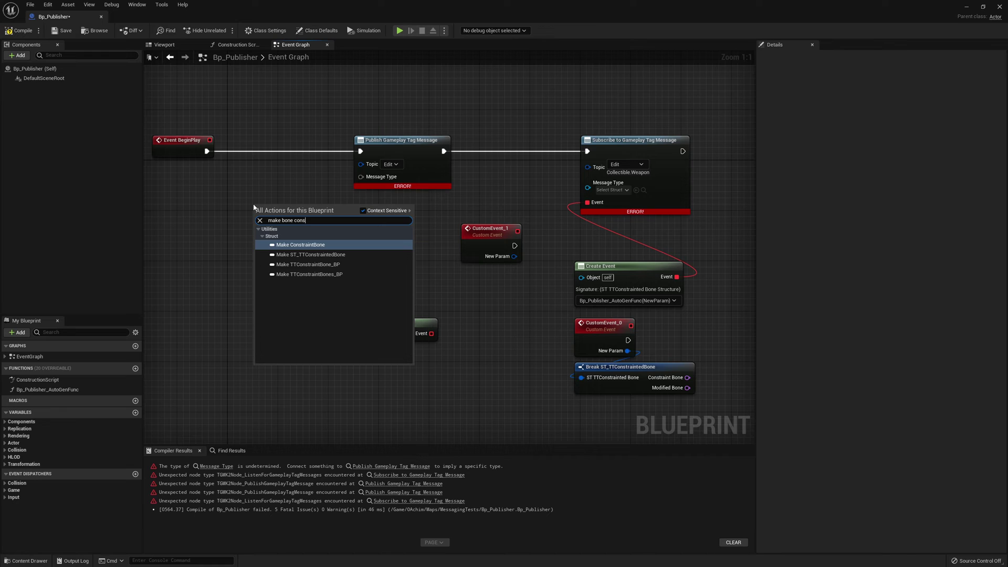
{"action": "key", "text": "Down"}
{"action": "key", "text": "Down"}
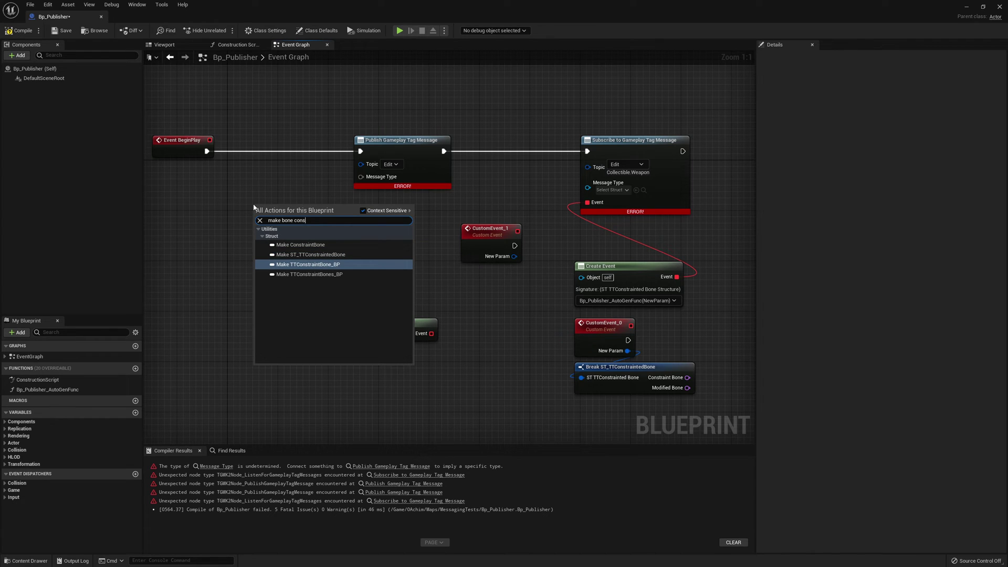
{"action": "key", "text": "Down"}
{"action": "key", "text": "Return"}
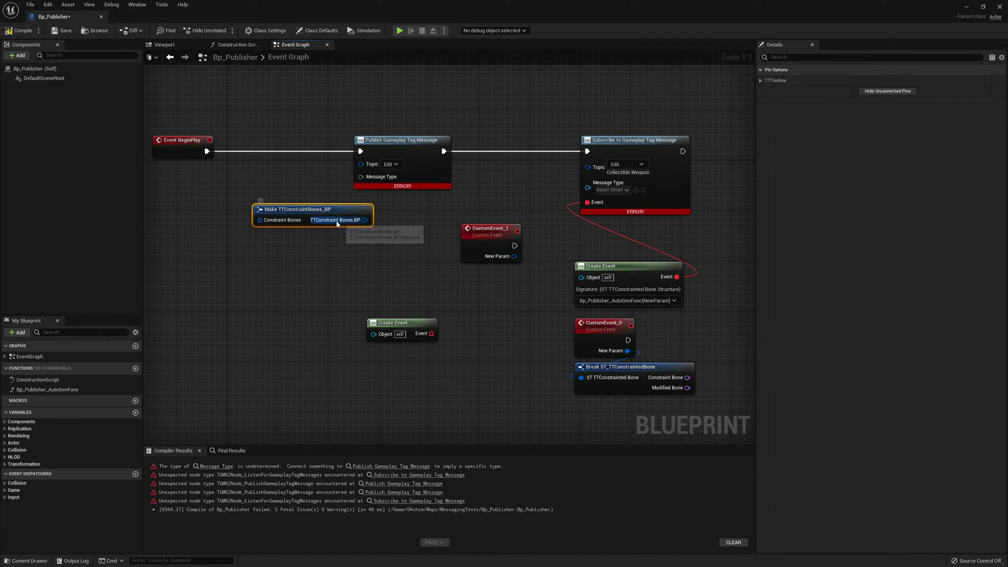
{"action": "key", "text": "Delete"}
- Add a Make ST_TTConstraintedBone node below the Publish Gameplay Tag Message node
{"action": "right_click", "coordinate": [293, 217]}
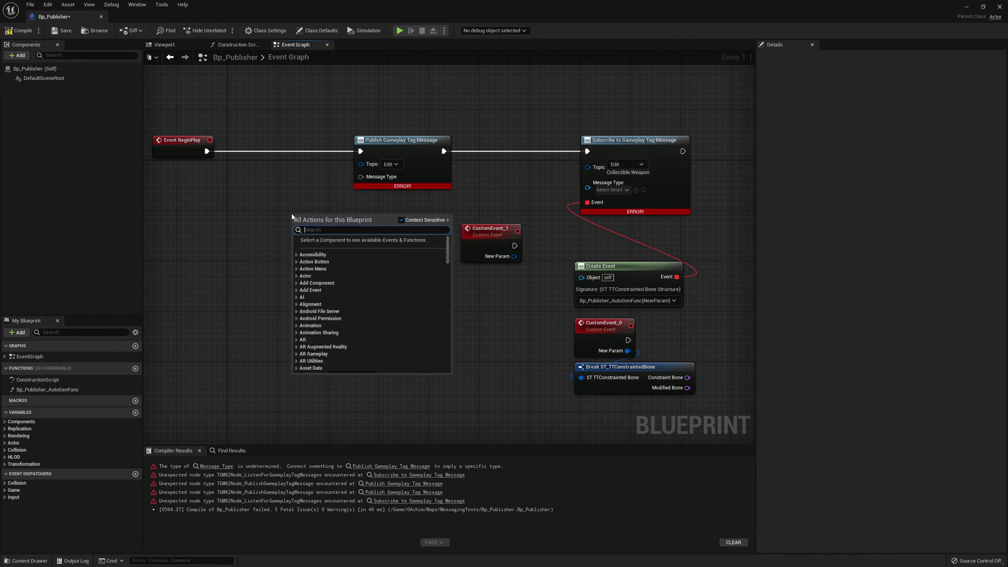
{"action": "type", "text": "make bone"}
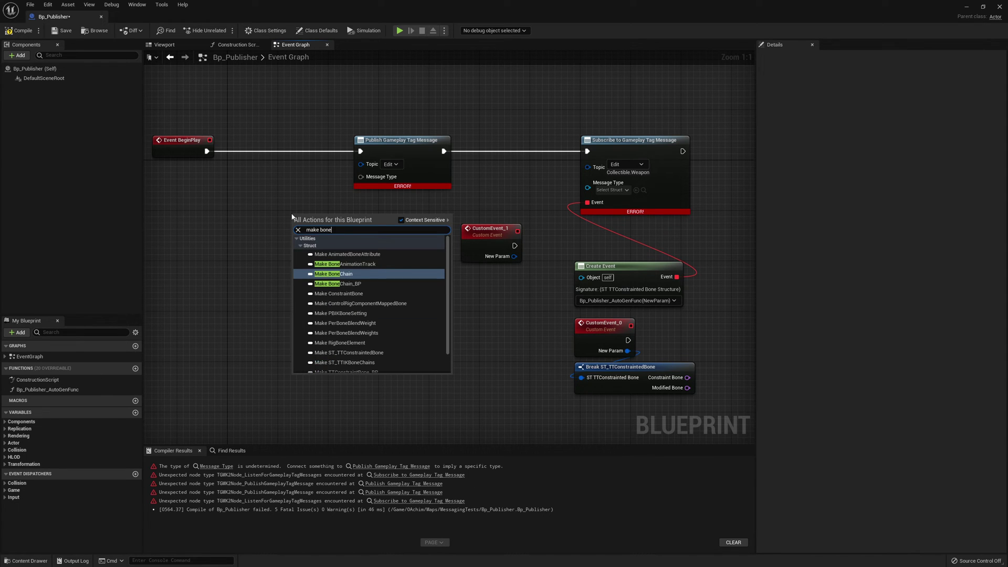
{"action": "type", "text": " cons"}
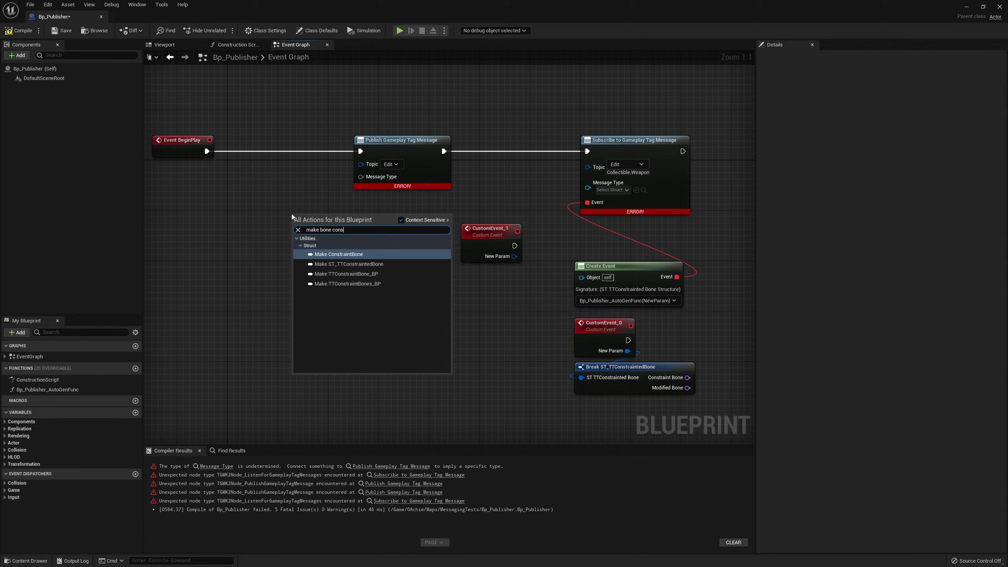
{"action": "key", "text": "Down"}
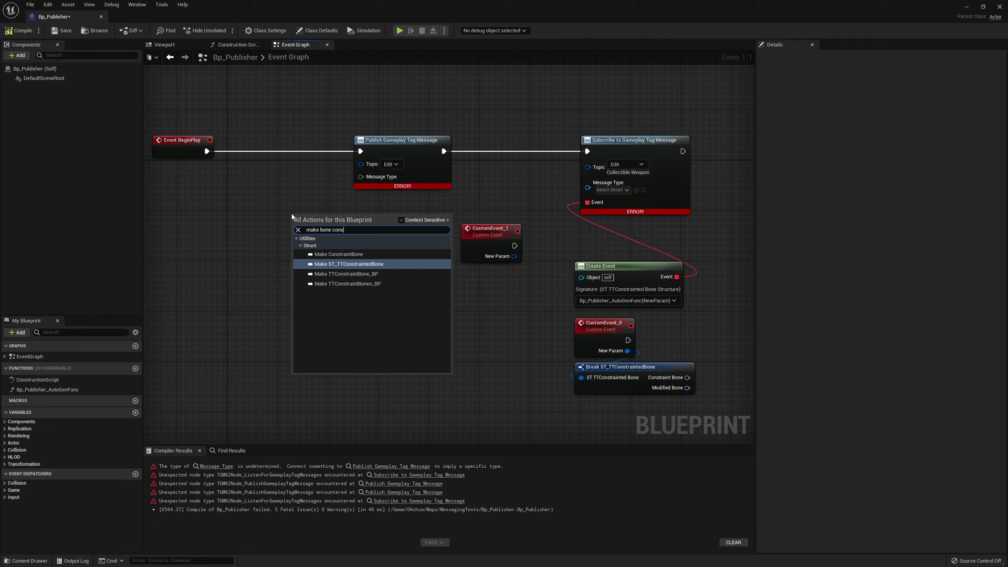
{"action": "key", "text": "Return"}
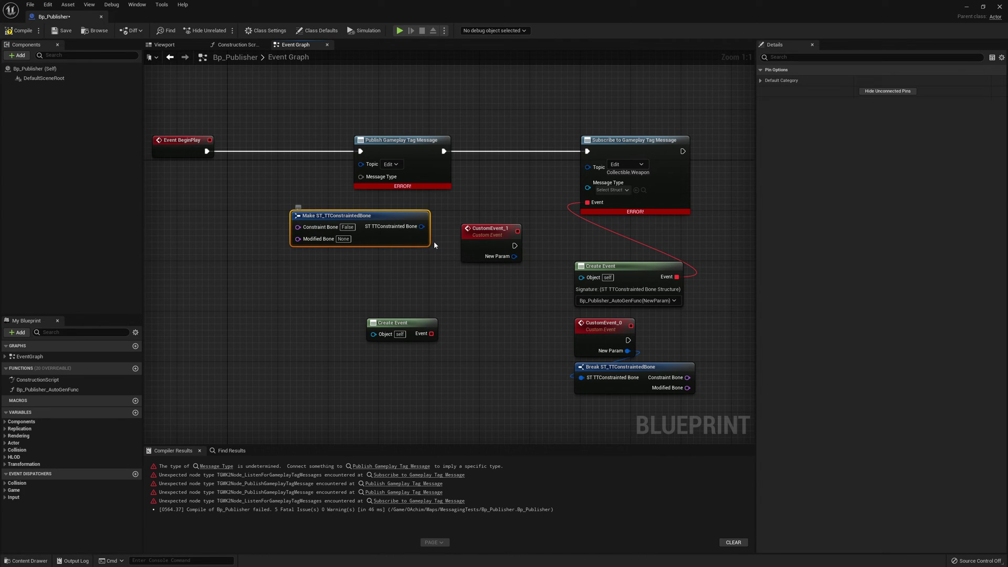
- Connect the Make ST_TTConstraintedBone output to the Publish Gameplay Tag Message node's Message Type and compile the blueprint
{"action": "left_click_drag", "start_coordinate": [422, 226], "coordinate": [368, 178]}
{"action": "left_click", "coordinate": [20, 30]}
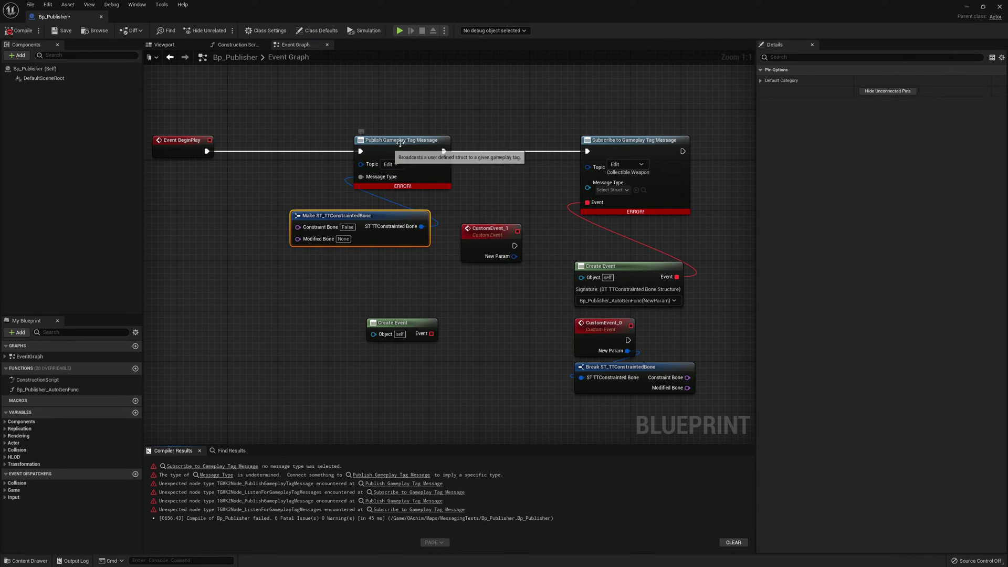
- Place the Make ST_TTConstraintedBone node directly beneath the Publish Gameplay Tag Message node, with both nodes closer to Event BeginPlay
{"action": "left_click", "coordinate": [430, 174]}
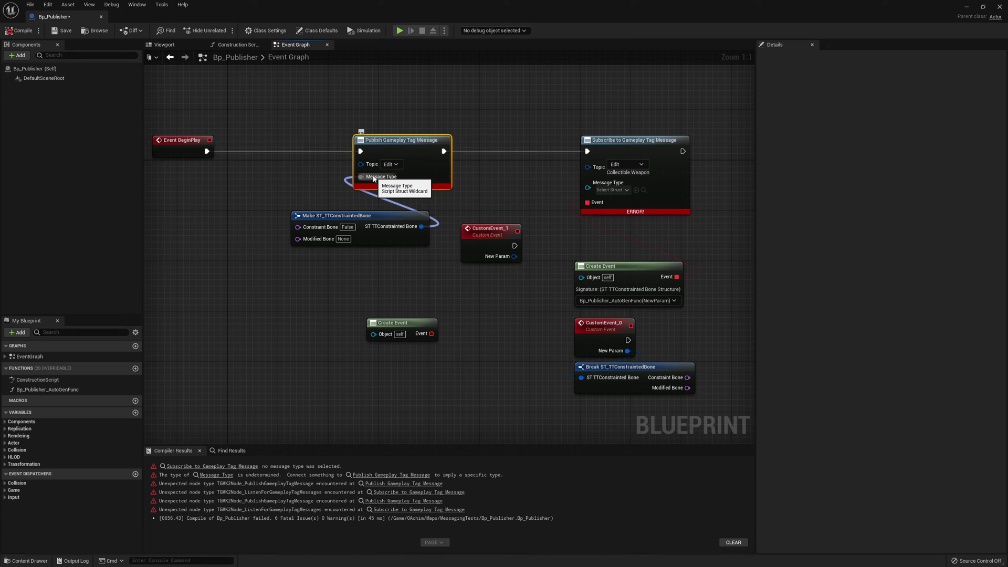
{"action": "left_click_drag", "start_coordinate": [367, 219], "coordinate": [341, 174]}
{"action": "left_click", "coordinate": [421, 176], "text": "shift"}
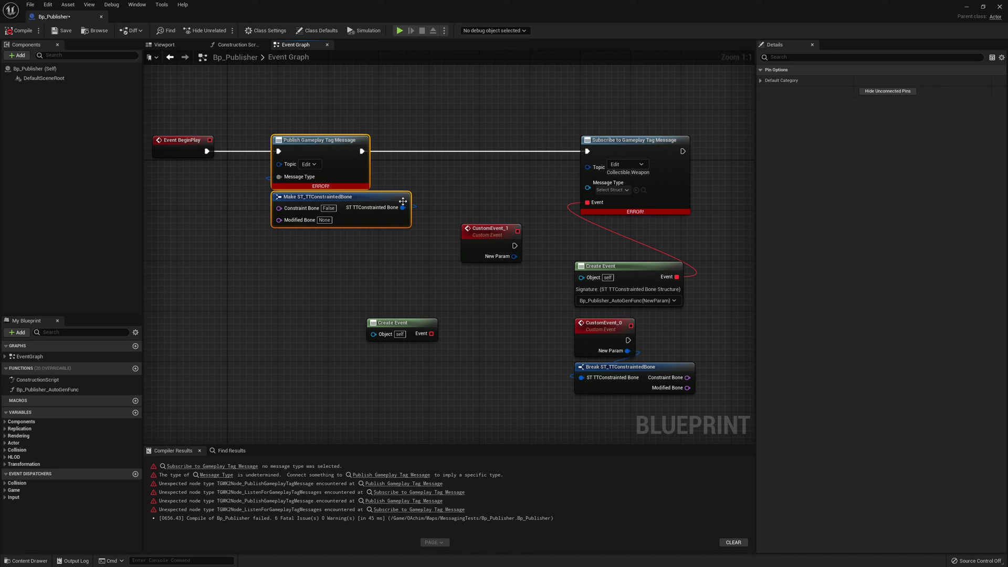
- View the gameplay tags available for the Subscribe to Gameplay Tag Message node's Topic, keeping Collectible.Weapon
{"action": "left_click_drag", "start_coordinate": [400, 106], "coordinate": [275, 157]}
{"action": "left_click_drag", "start_coordinate": [545, 96], "coordinate": [629, 150]}
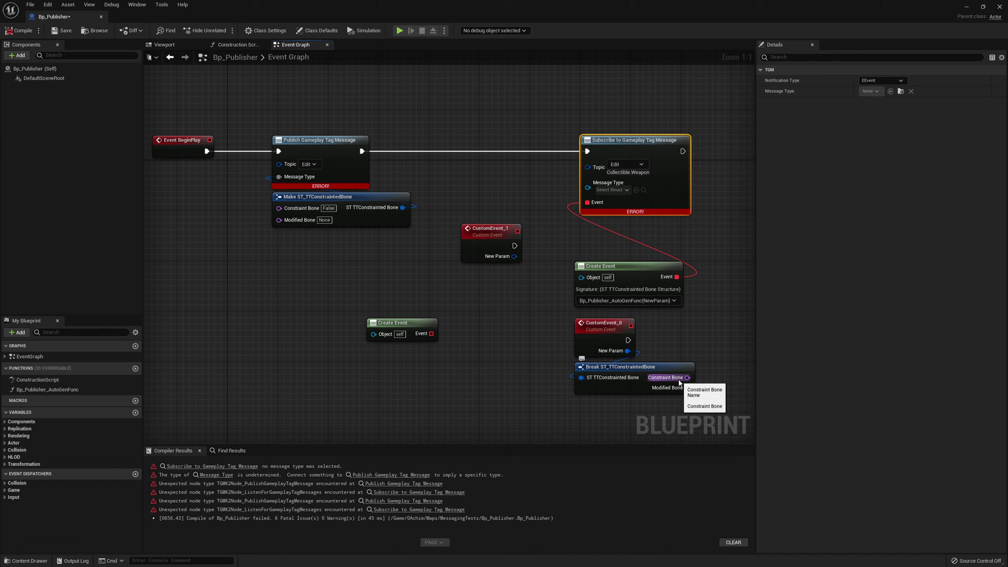
{"action": "left_click", "coordinate": [615, 166]}
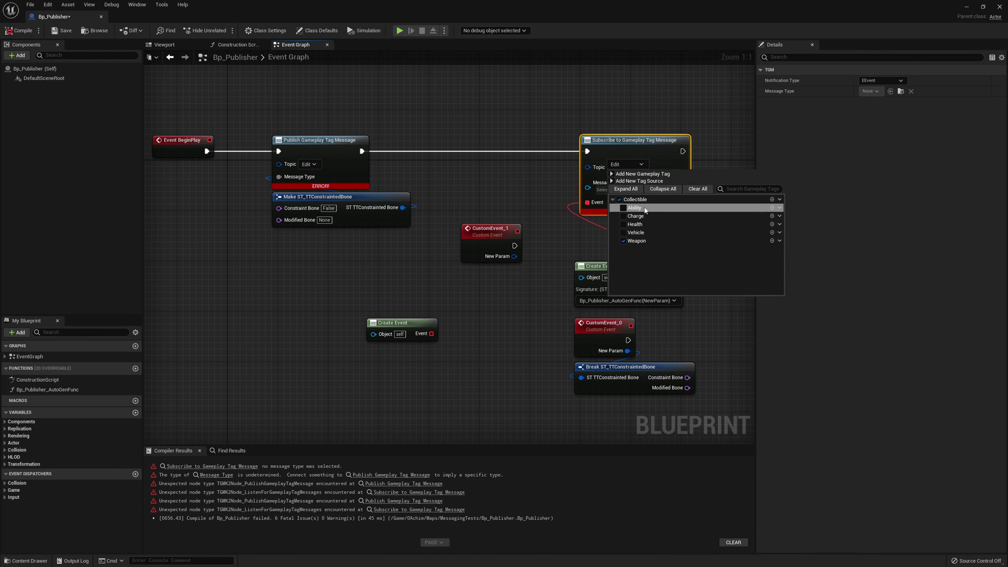
{"action": "left_click", "coordinate": [527, 175]}
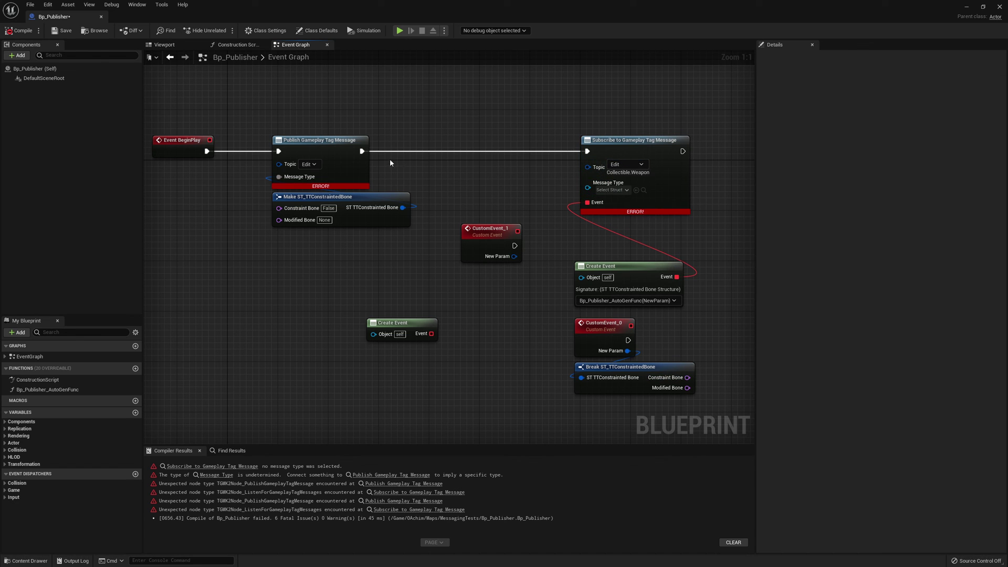
{"action": "left_click_drag", "start_coordinate": [407, 110], "coordinate": [241, 267]}
{"action": "left_click_drag", "start_coordinate": [574, 96], "coordinate": [696, 236]}
{"action": "left_click_drag", "start_coordinate": [424, 105], "coordinate": [283, 246]}
{"action": "left_click", "coordinate": [638, 211]}
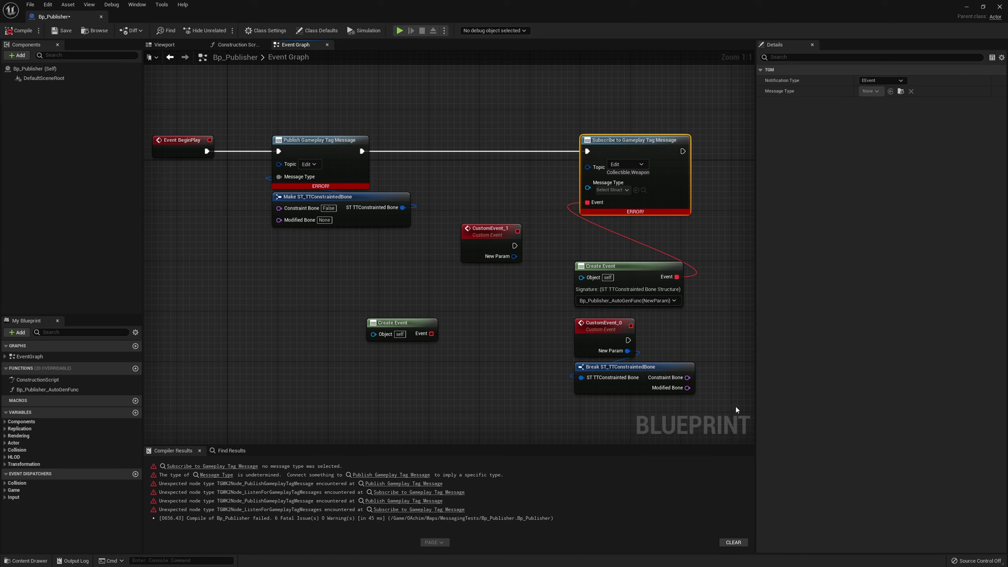